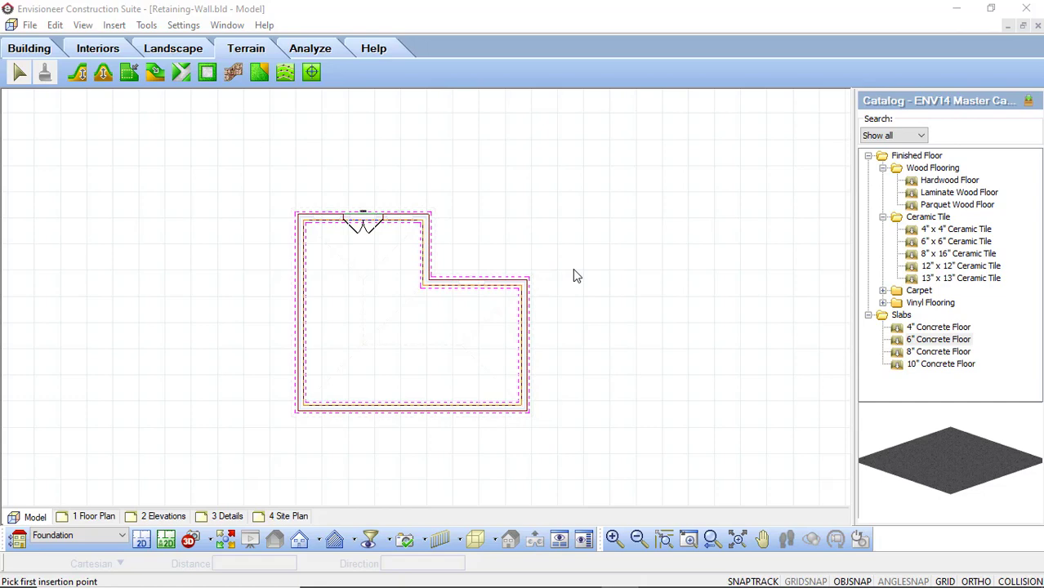
# - In Document Settings > Terrain, set the building location to cut around to Foundation
pyautogui.click(183, 25)
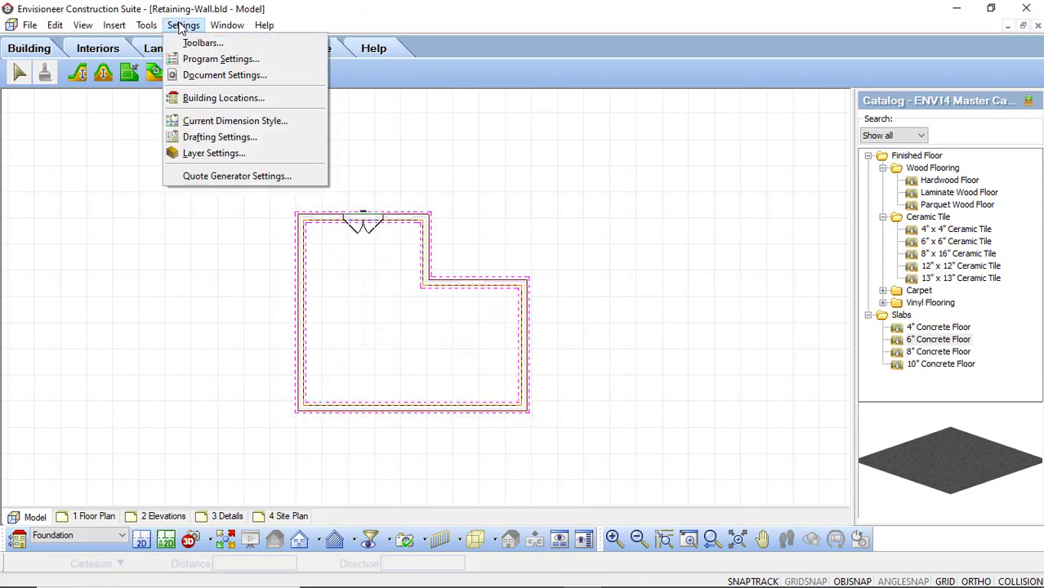
pyautogui.click(206, 76)
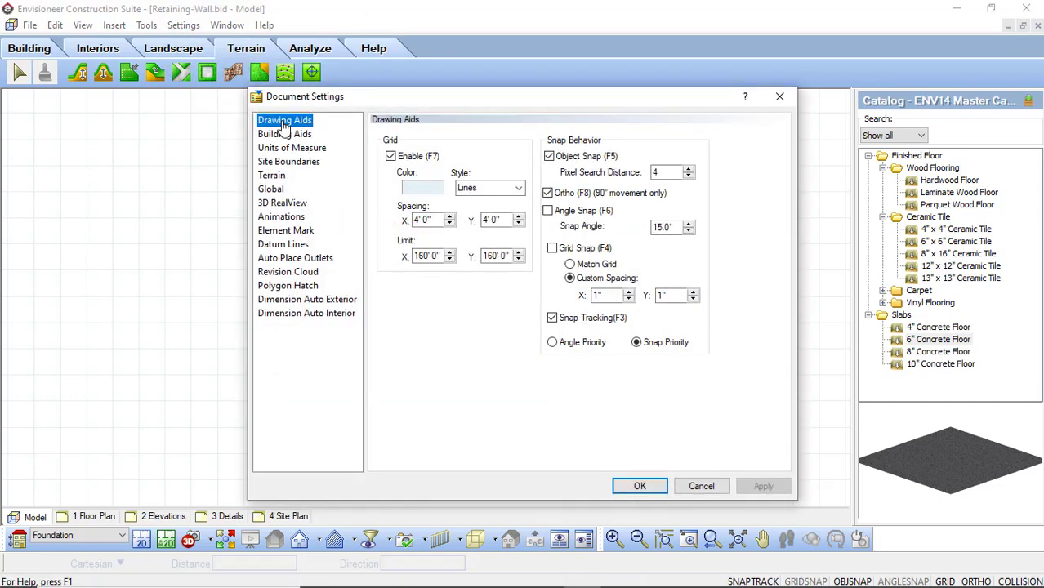
pyautogui.click(271, 176)
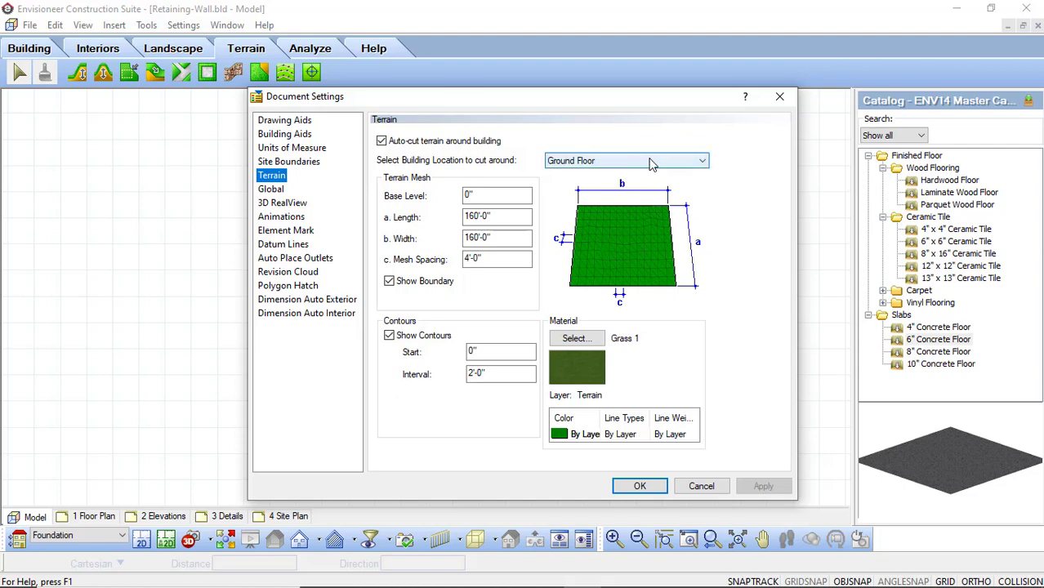
pyautogui.click(703, 164)
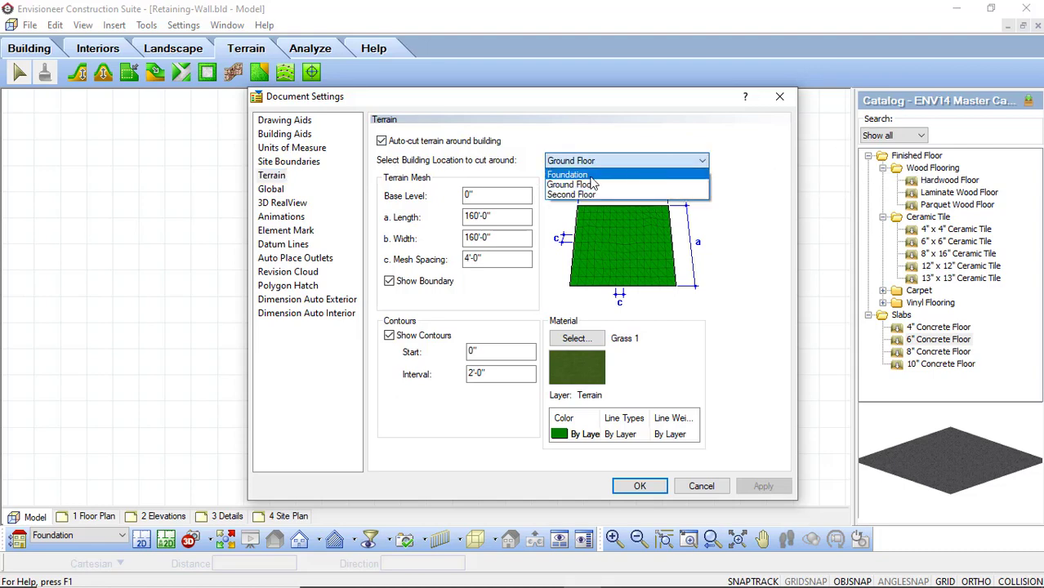
pyautogui.click(589, 174)
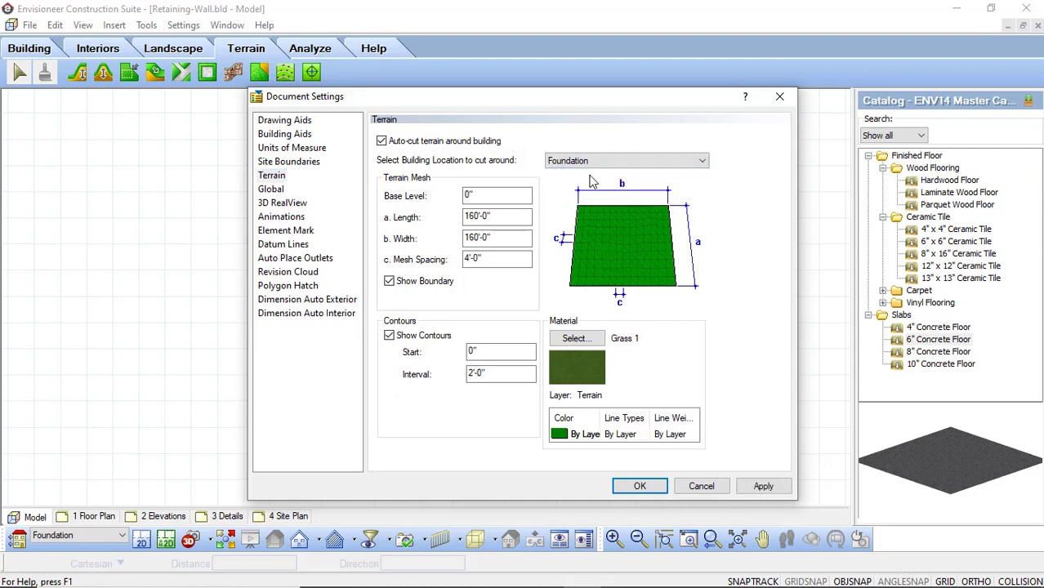
pyautogui.click(766, 487)
pyautogui.click(640, 486)
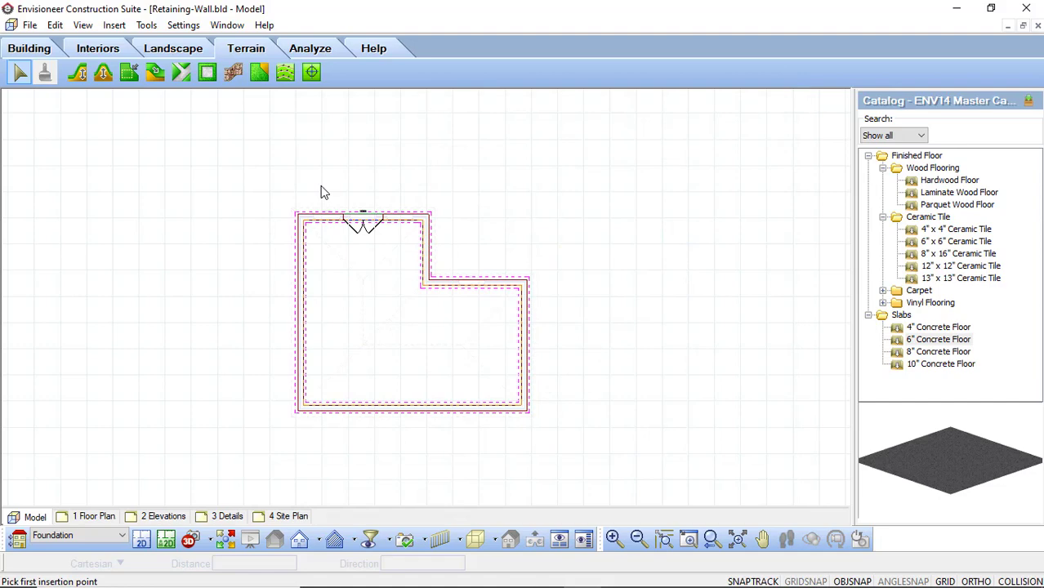
# - Add a -8'-0" terrain slope starting at the building's inner corner and running 10 feet
pyautogui.click(155, 73)
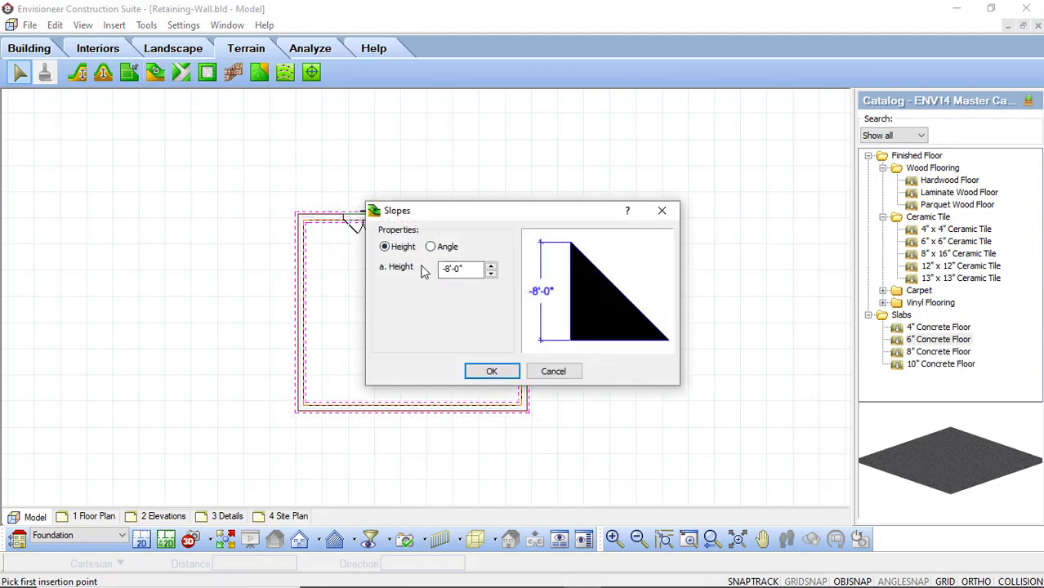
pyautogui.click(492, 373)
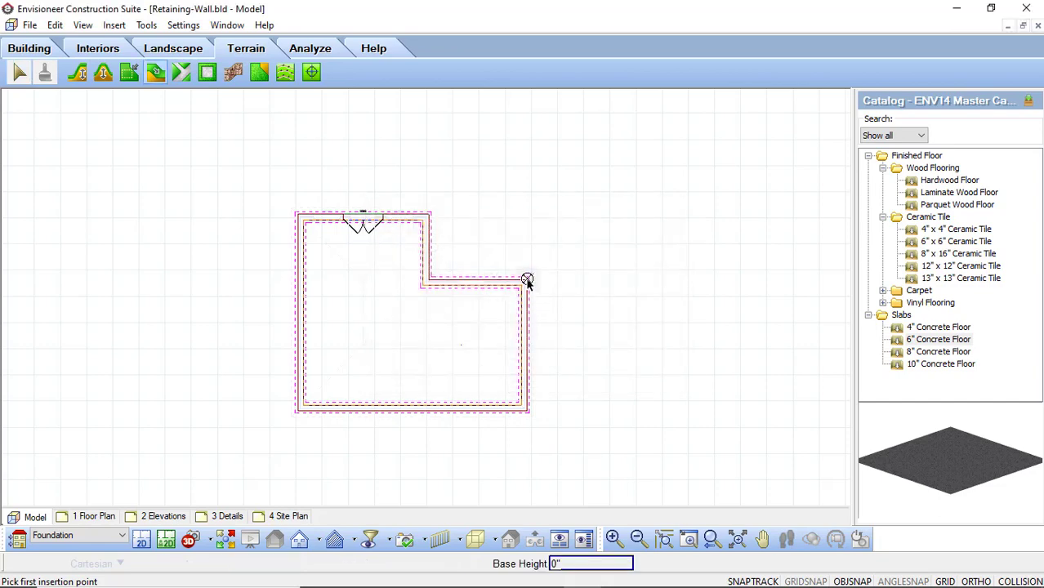
pyautogui.click(527, 280)
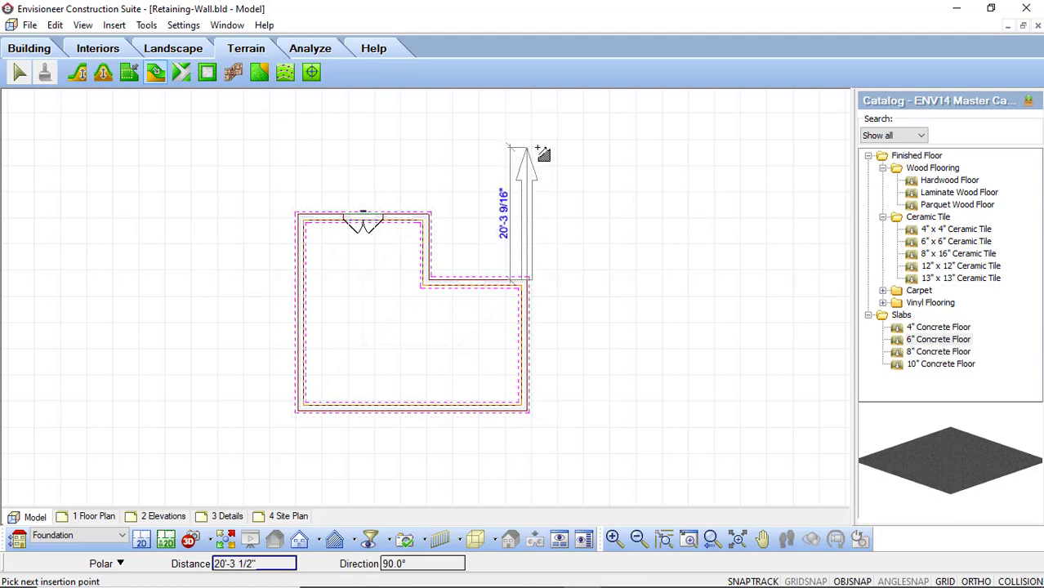
pyautogui.write('10')
pyautogui.press('Return')
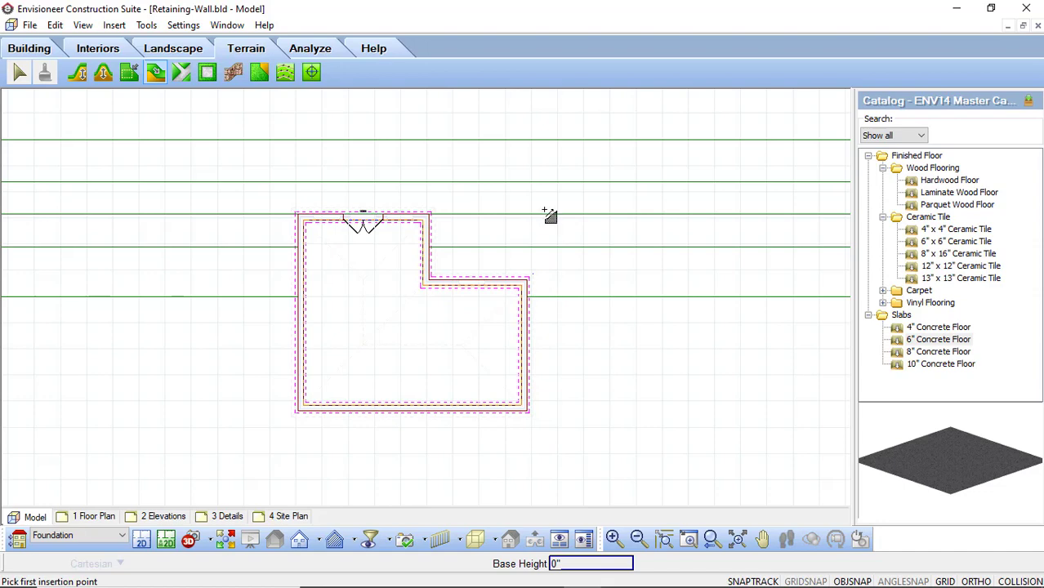
# - Check the house from the Backyard camera in 3D
pyautogui.press('Escape')
pyautogui.moveTo(192, 543)
pyautogui.click(227, 519)
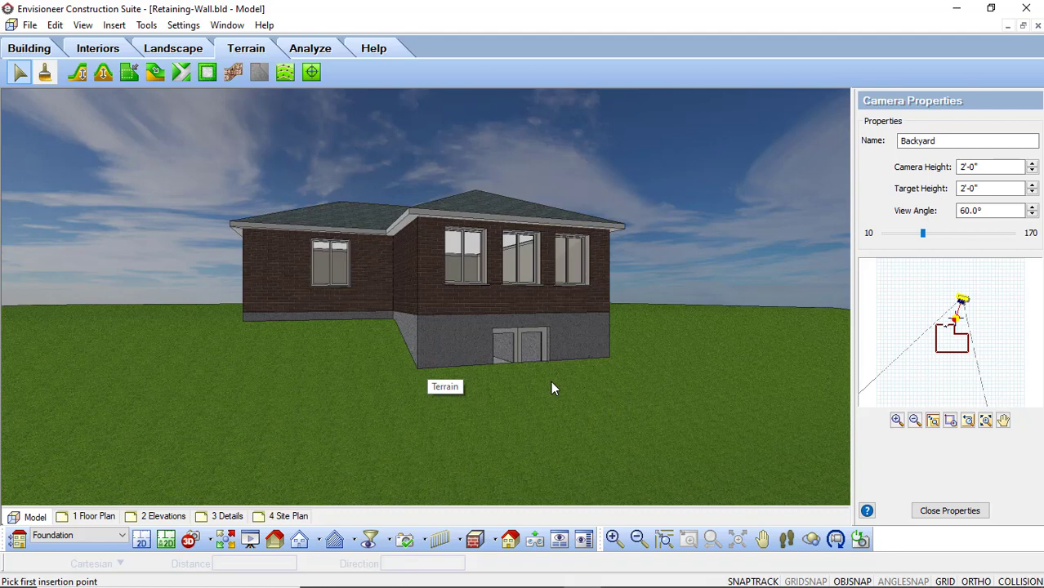
# - Lengthen the left and right concrete walls beside the walkout outward, then preview from the Backyard camera
pyautogui.click(141, 537)
pyautogui.scroll(-1, 401, 206)
pyautogui.scroll(3, 401, 205)
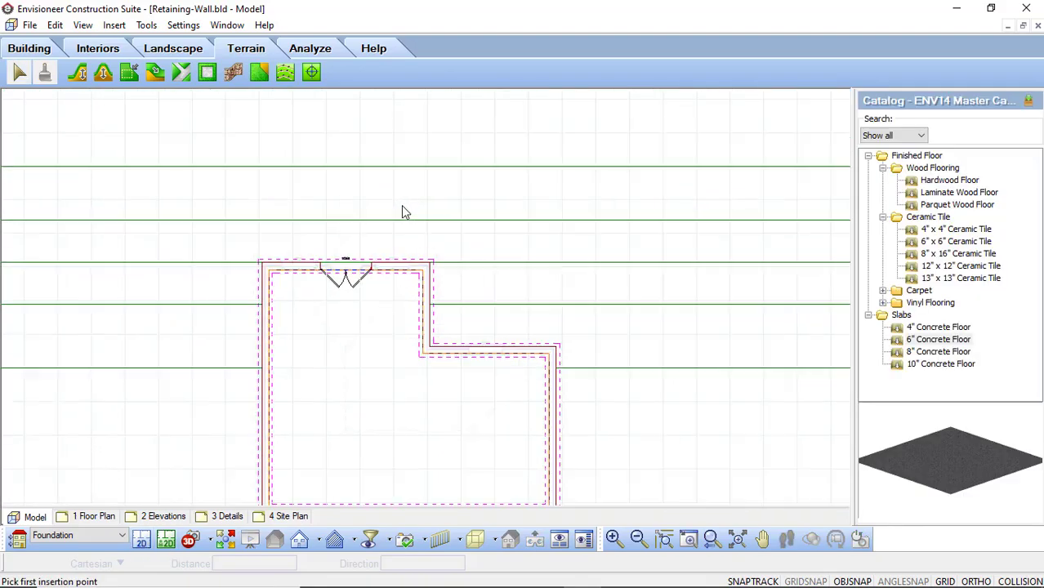
pyautogui.click(430, 304)
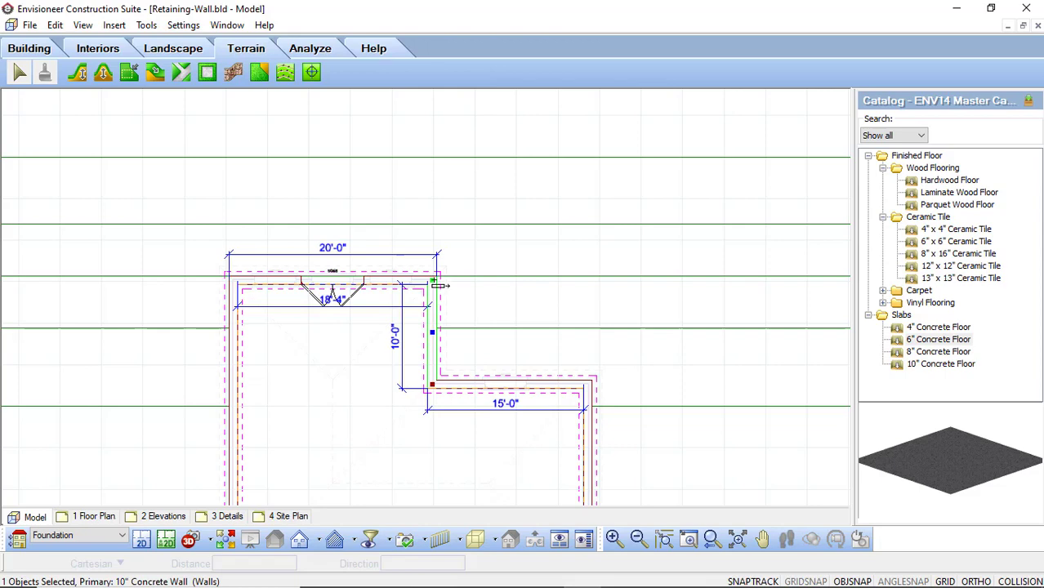
pyautogui.moveTo(436, 283); pyautogui.dragTo(444, 153)
pyautogui.click(232, 296)
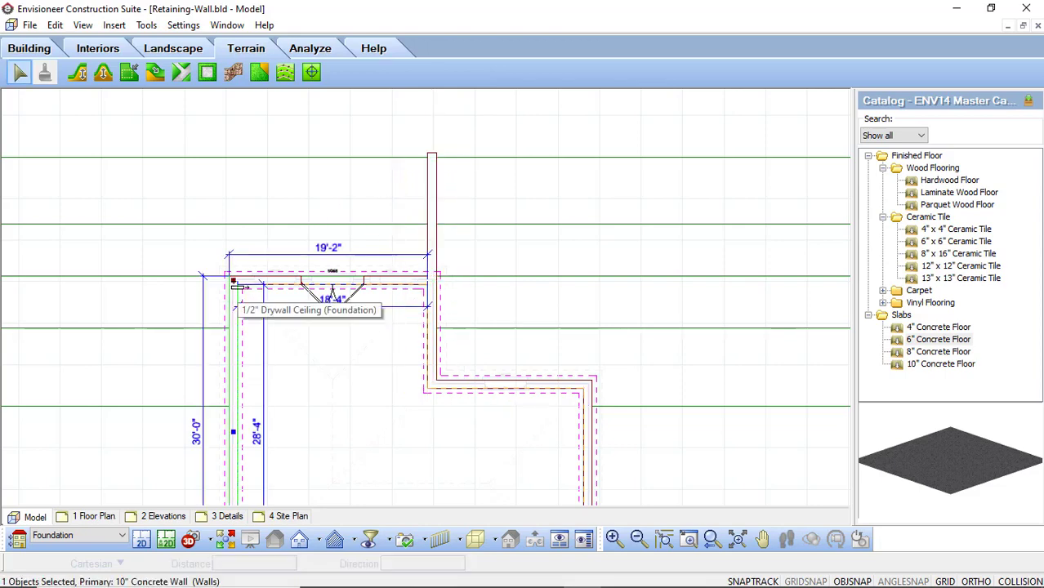
pyautogui.moveTo(235, 285); pyautogui.dragTo(429, 155)
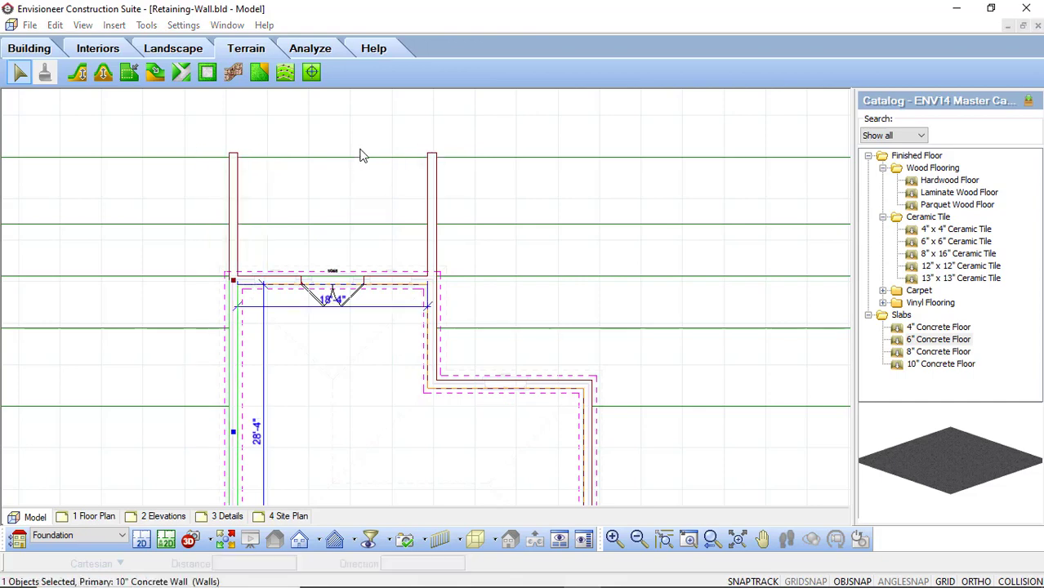
pyautogui.click(347, 175)
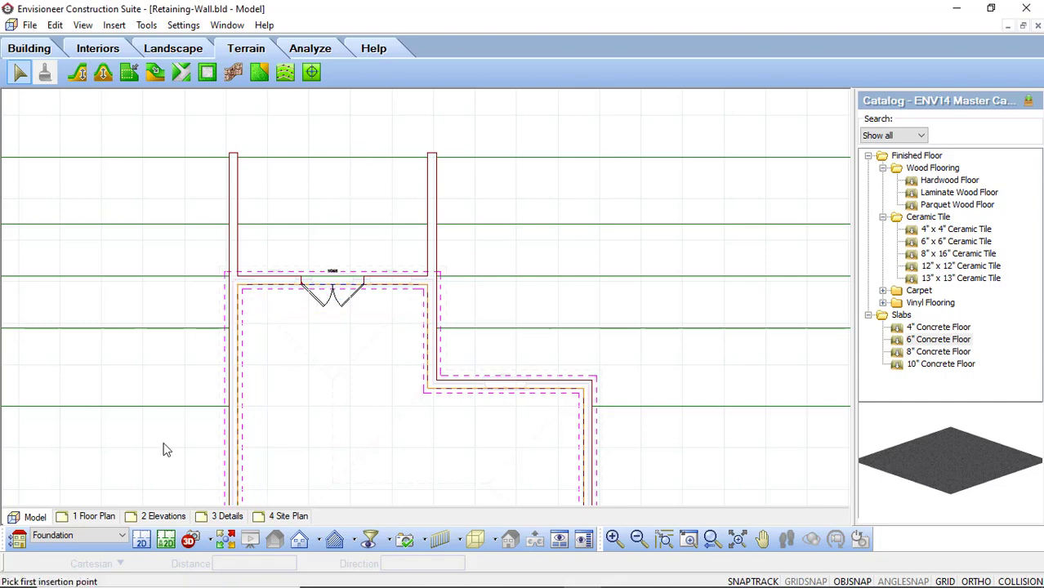
pyautogui.click(210, 540)
pyautogui.click(229, 519)
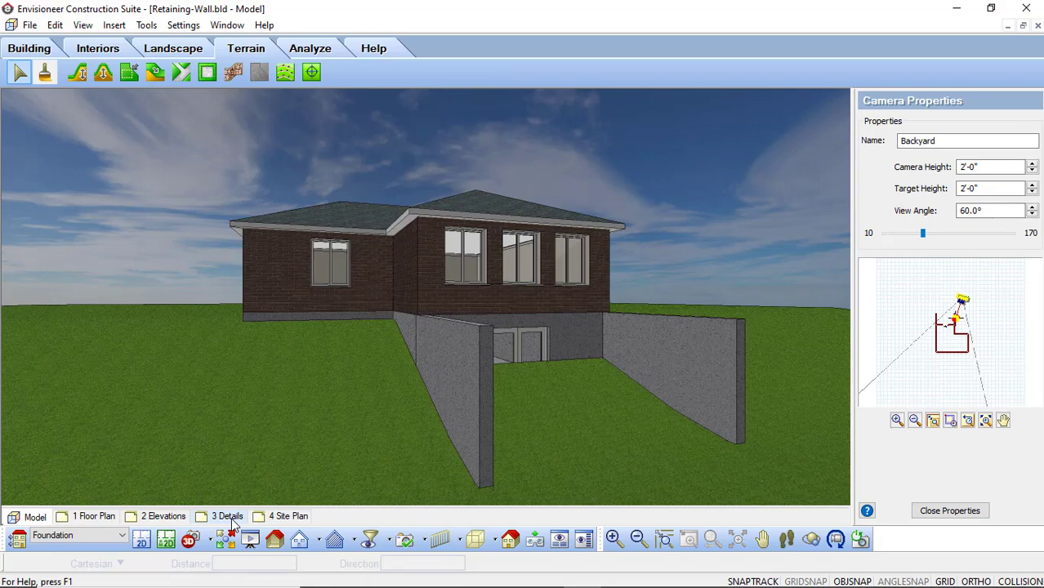
# - Divide the room with a line across the ends of the two retaining walls
pyautogui.click(142, 539)
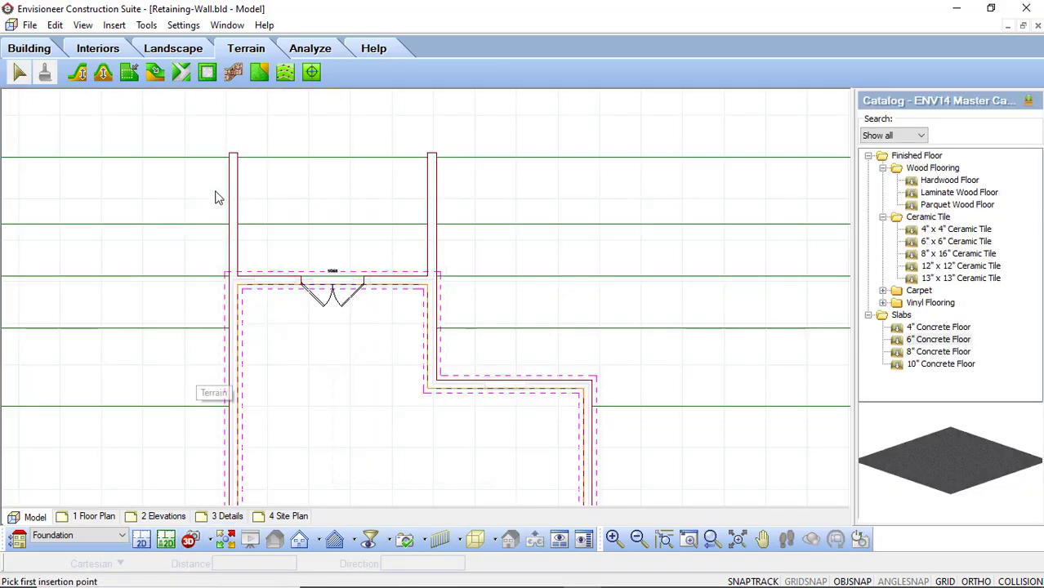
pyautogui.click(46, 50)
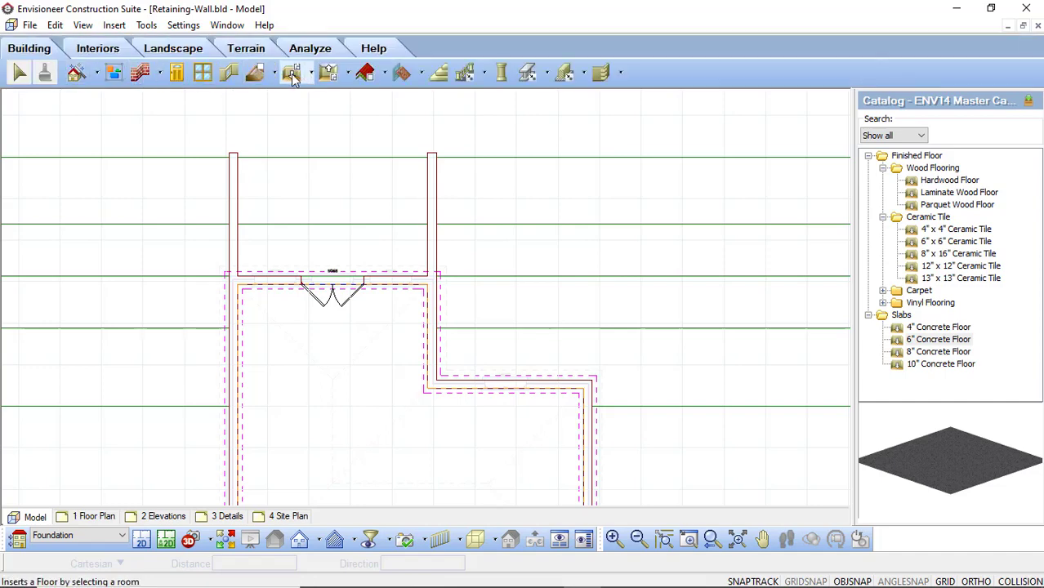
pyautogui.click(311, 74)
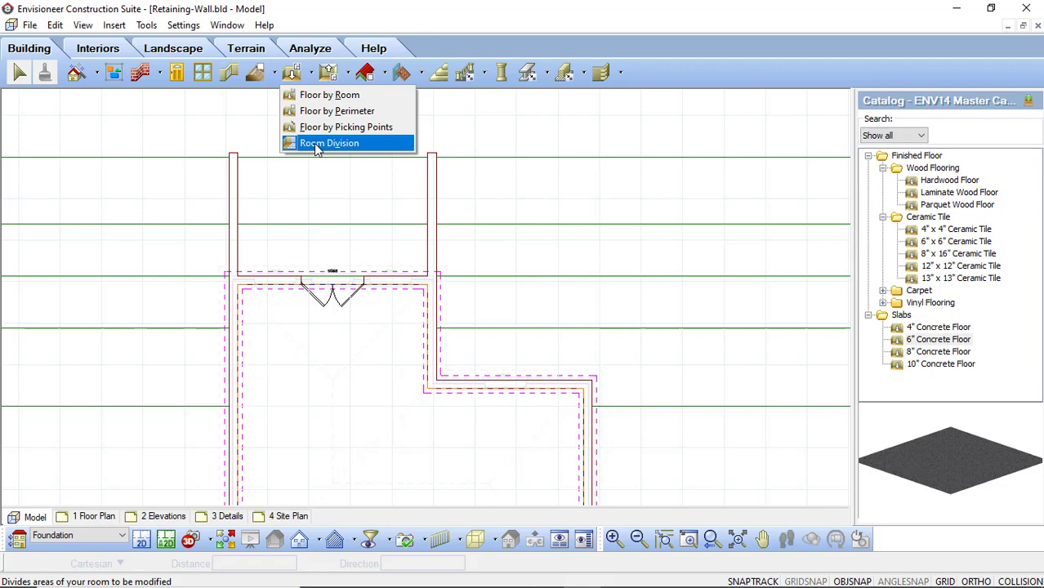
pyautogui.click(315, 144)
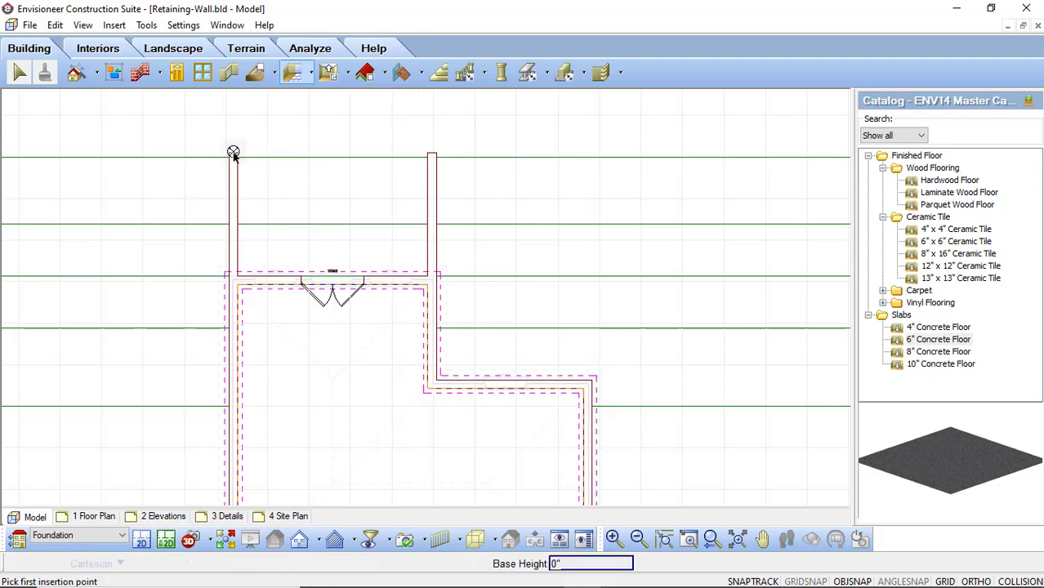
pyautogui.click(233, 155)
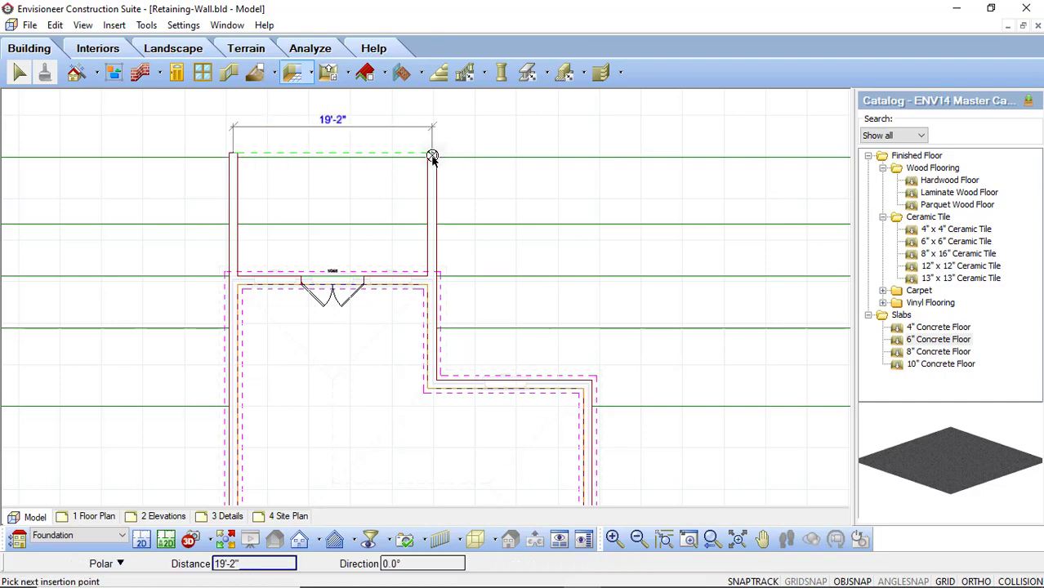
pyautogui.click(432, 156)
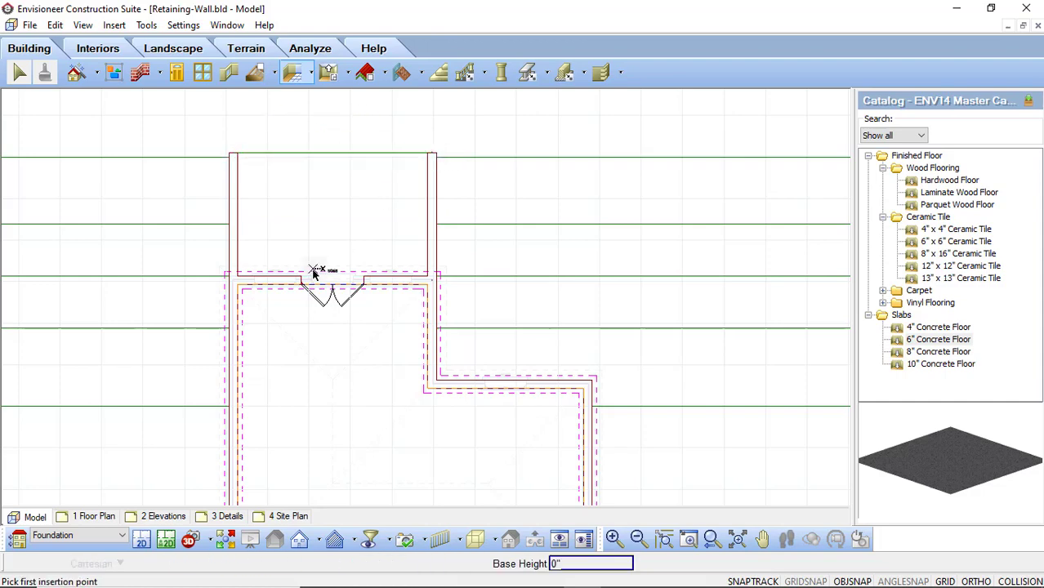
pyautogui.rightClick(480, 148)
pyautogui.click(508, 152)
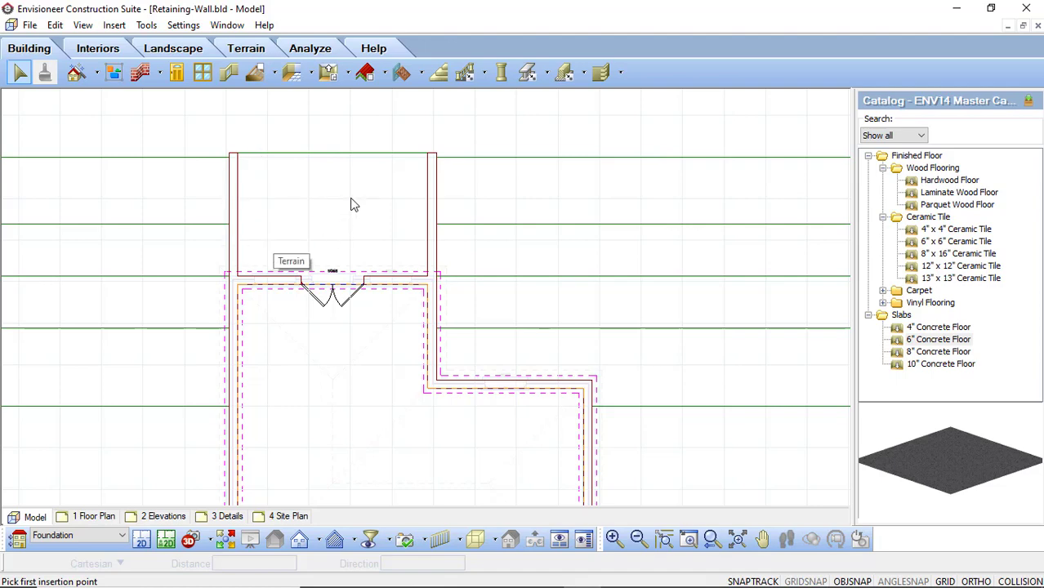
# - In the Backyard 3D view, delete the hardwood floor between the retaining walls
pyautogui.click(191, 542)
pyautogui.click(217, 519)
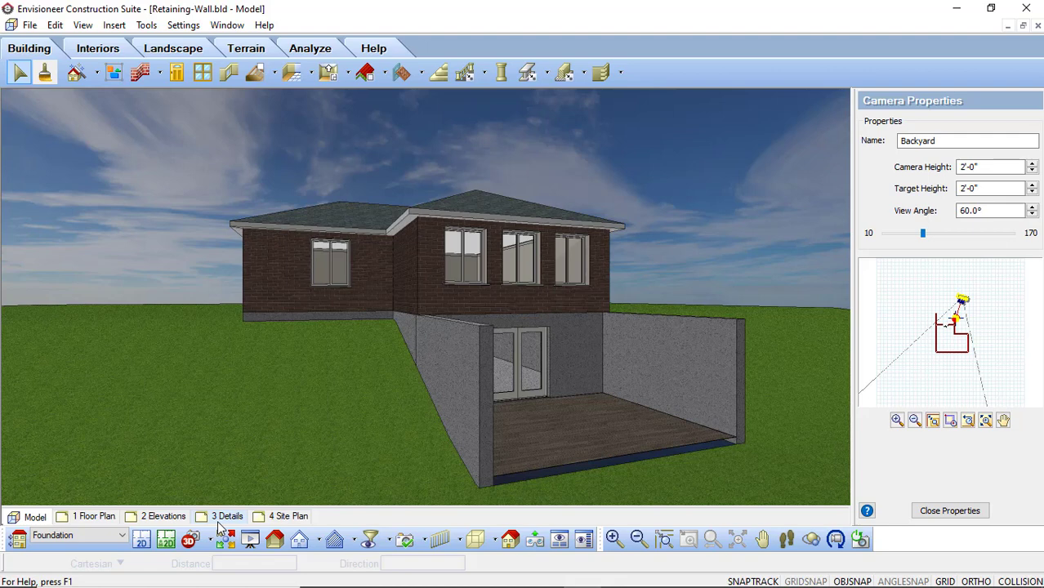
pyautogui.click(475, 539)
pyautogui.click(665, 458)
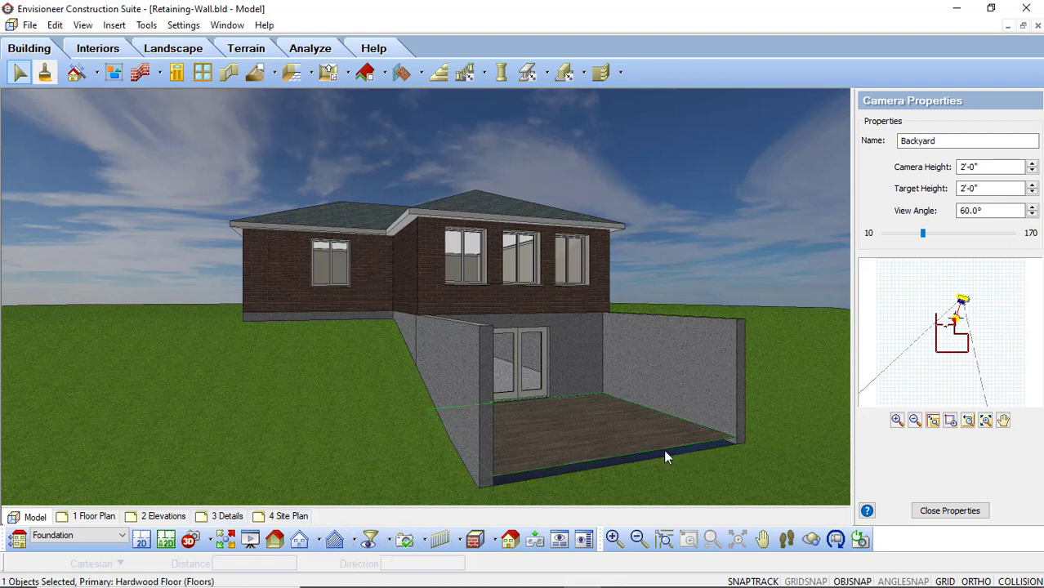
pyautogui.press('Delete')
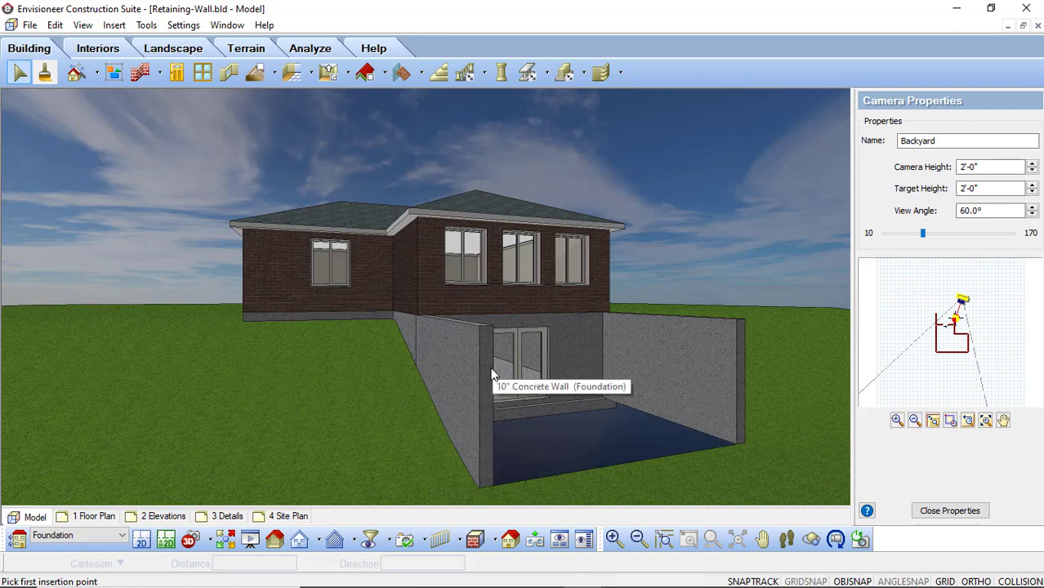
# - Set the left retaining wall's top to Slope, with start 3'-0" and stop 8'-6"
pyautogui.click(449, 358)
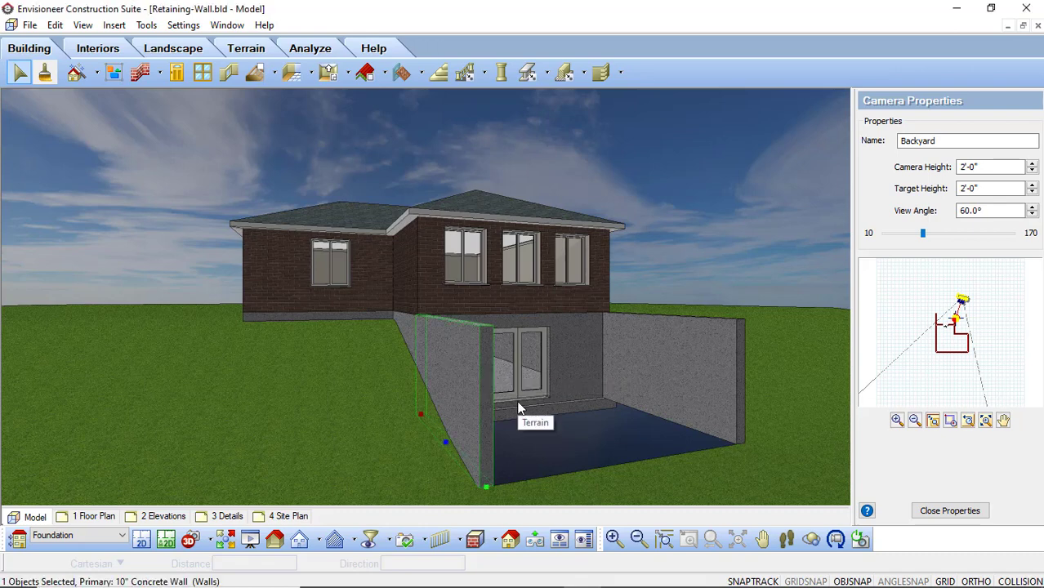
pyautogui.rightClick(448, 348)
pyautogui.click(511, 274)
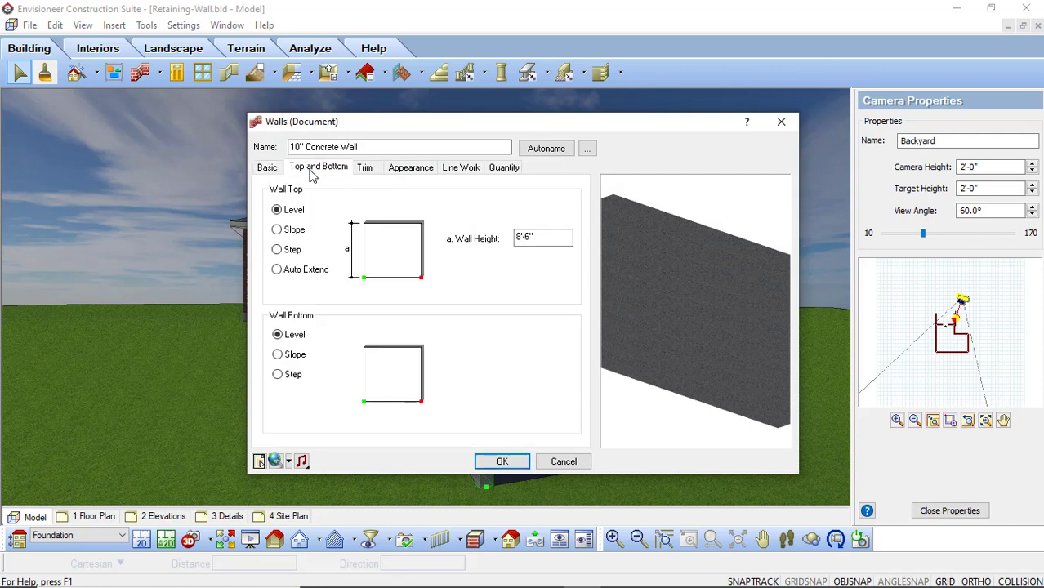
pyautogui.click(278, 230)
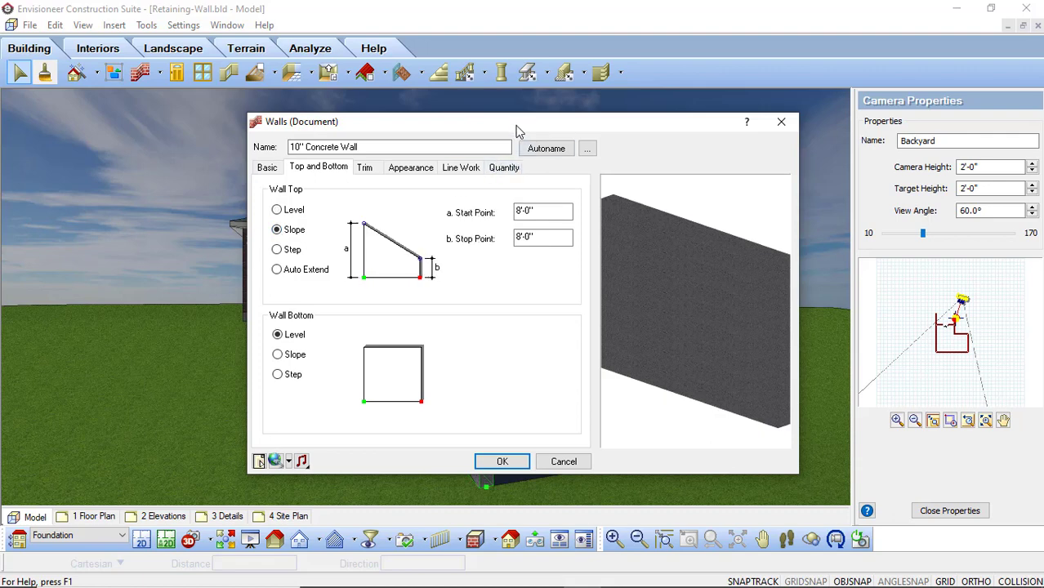
pyautogui.moveTo(516, 127); pyautogui.dragTo(515, 71)
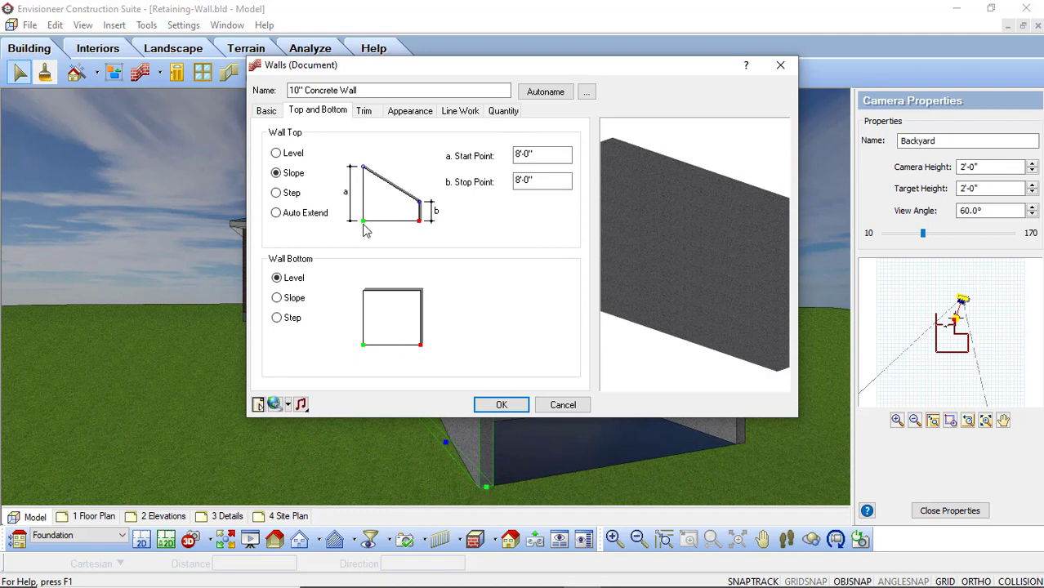
pyautogui.click(527, 155)
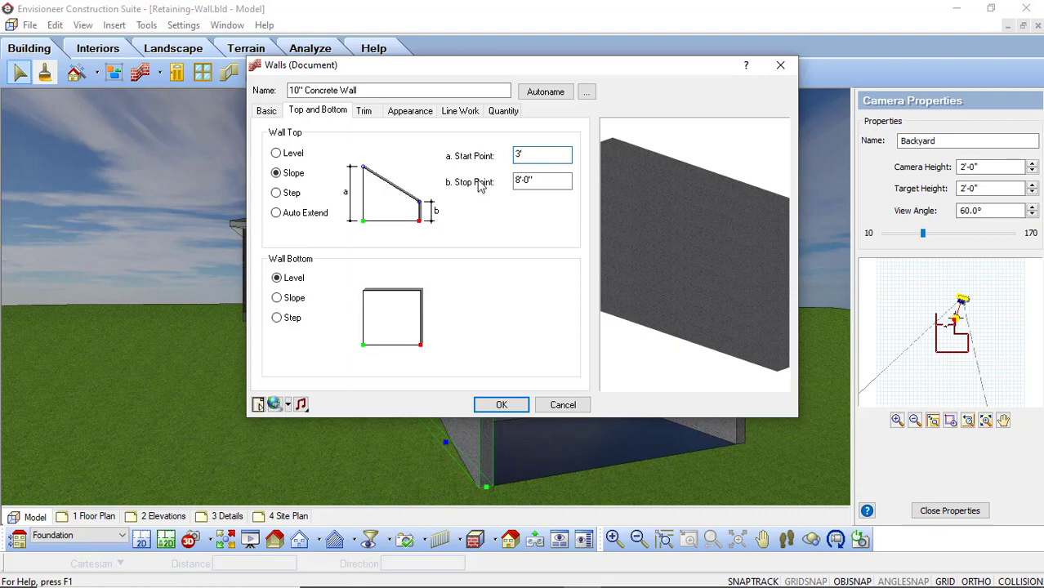
pyautogui.click(539, 181)
pyautogui.moveTo(567, 68); pyautogui.dragTo(681, 113)
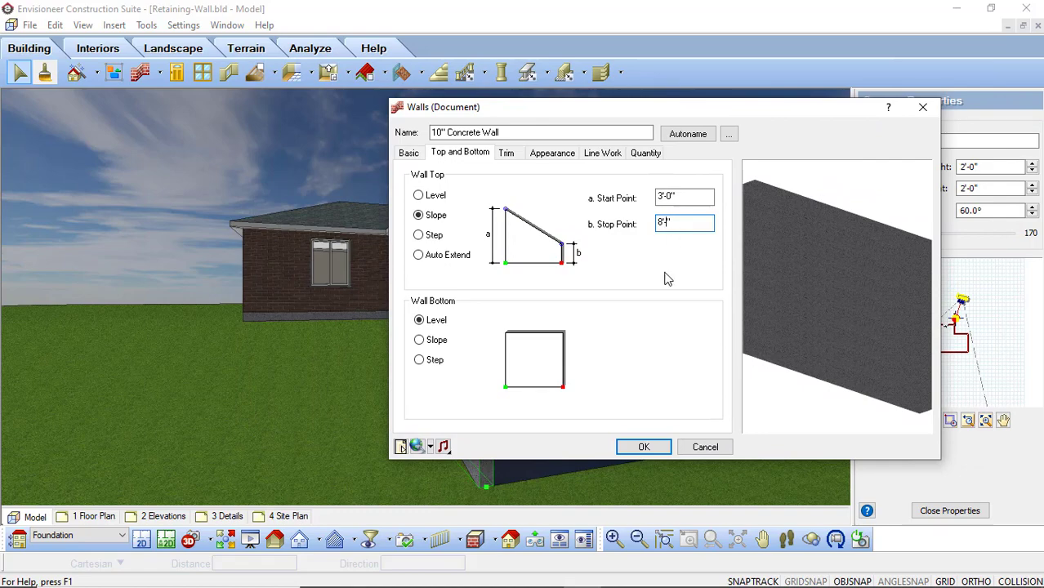
pyautogui.click(687, 197)
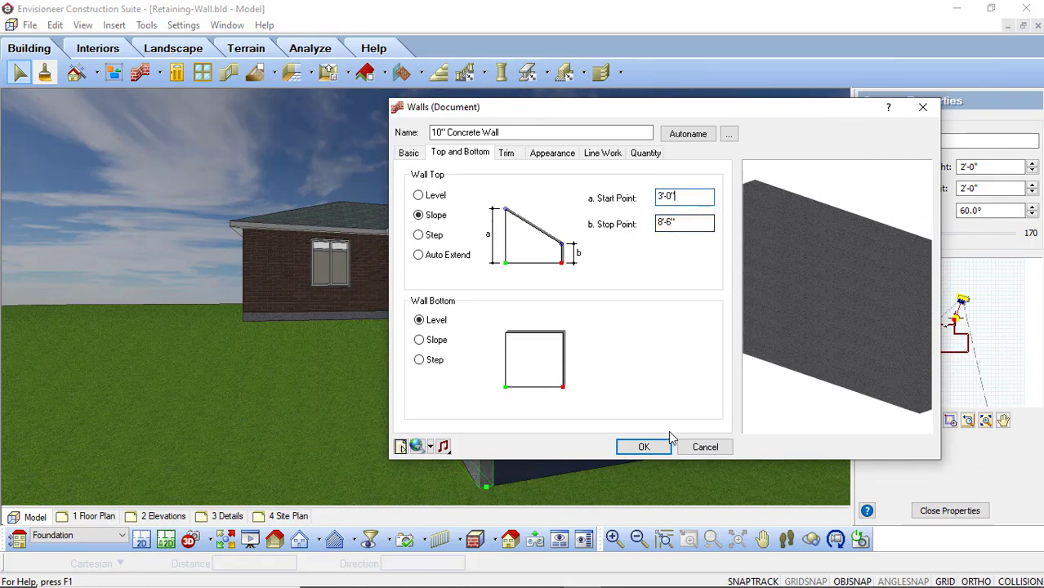
pyautogui.click(642, 447)
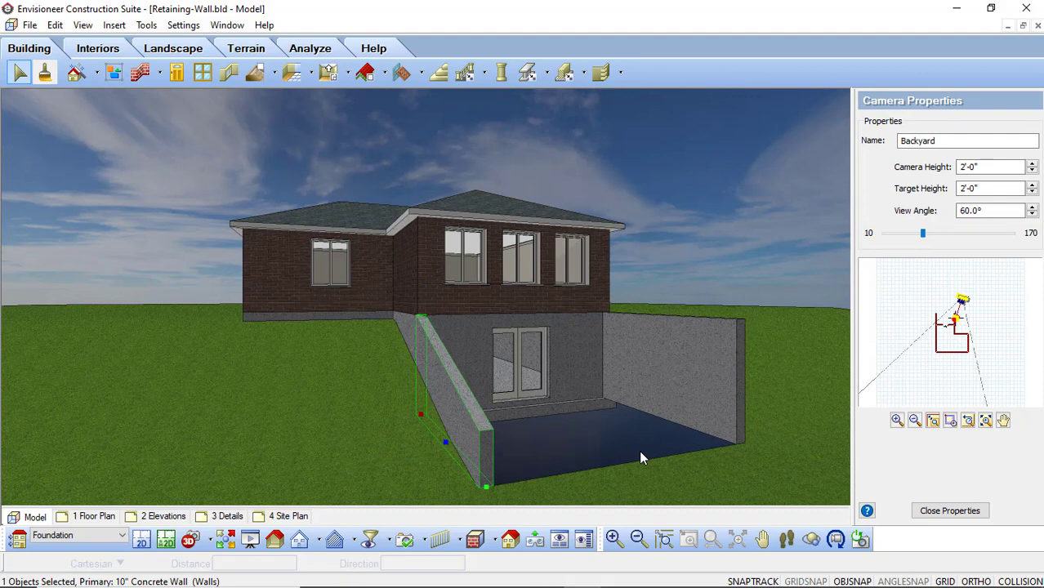
# - Make the right retaining wall's top stepped: start 8'-6", stop 3'-0", maximum step 2'-0"
pyautogui.click(674, 353)
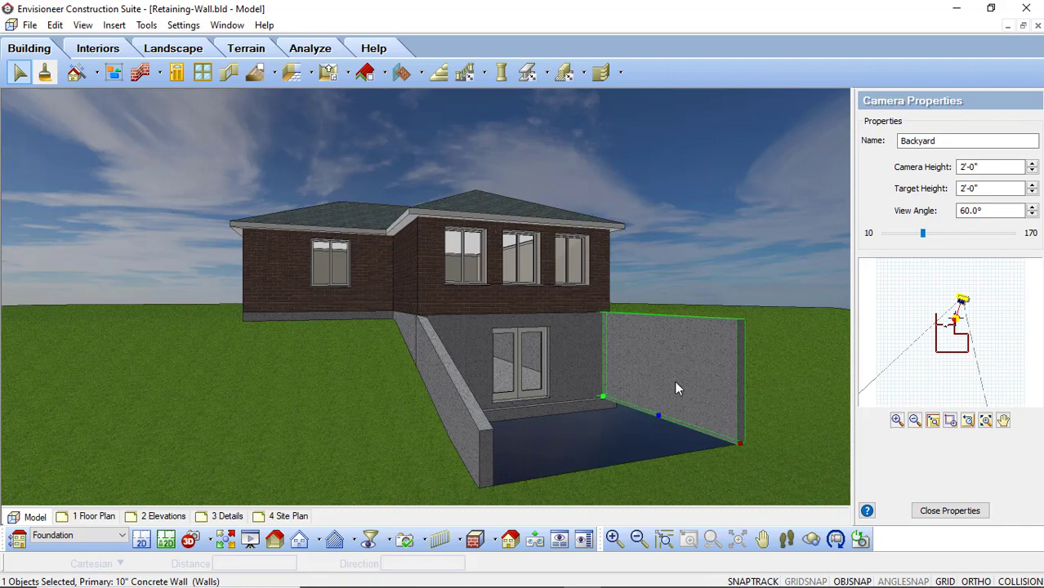
pyautogui.rightClick(674, 354)
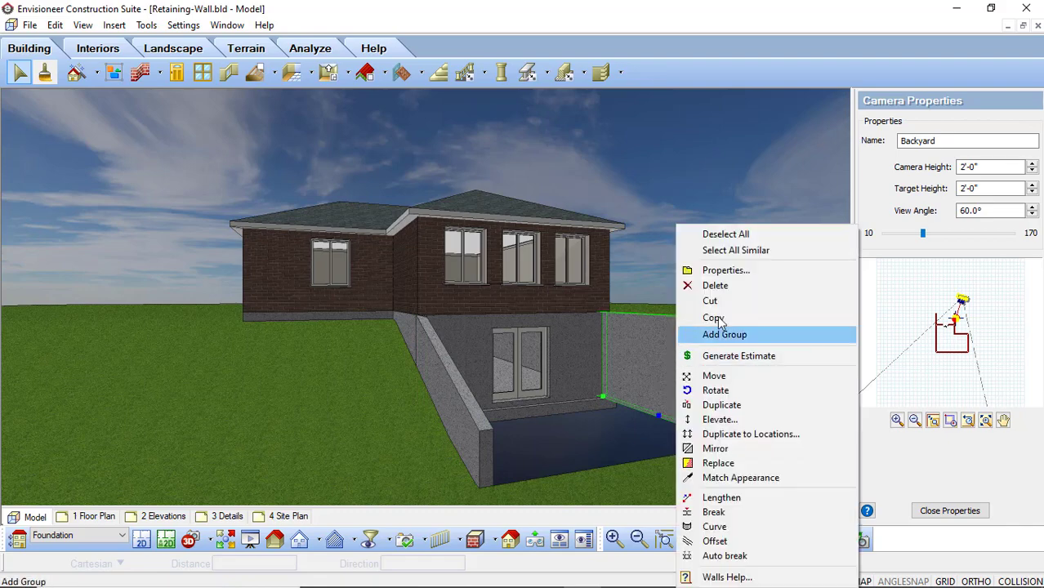
pyautogui.click(731, 267)
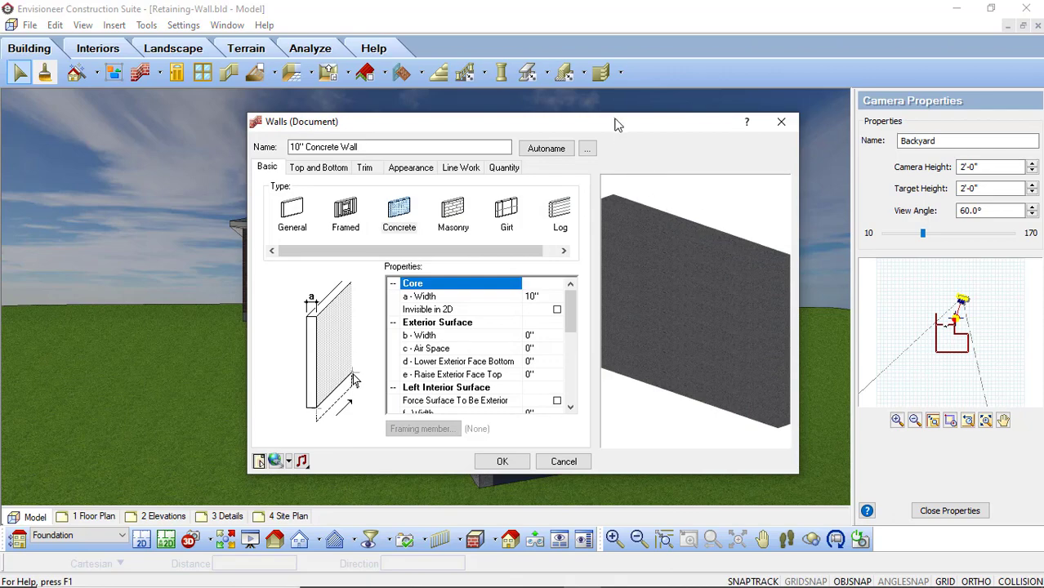
pyautogui.moveTo(617, 122); pyautogui.dragTo(396, 133)
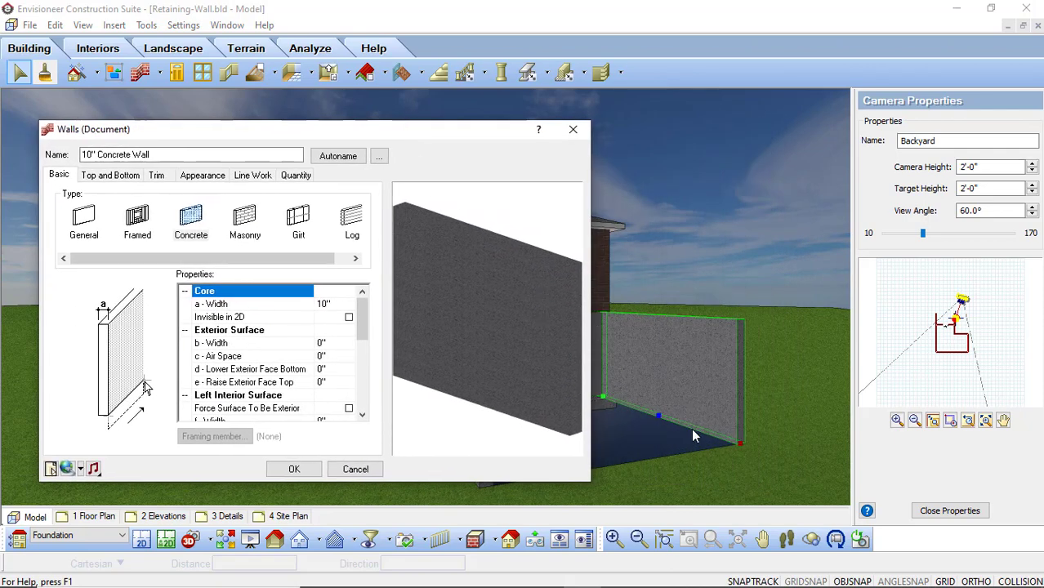
pyautogui.click(103, 177)
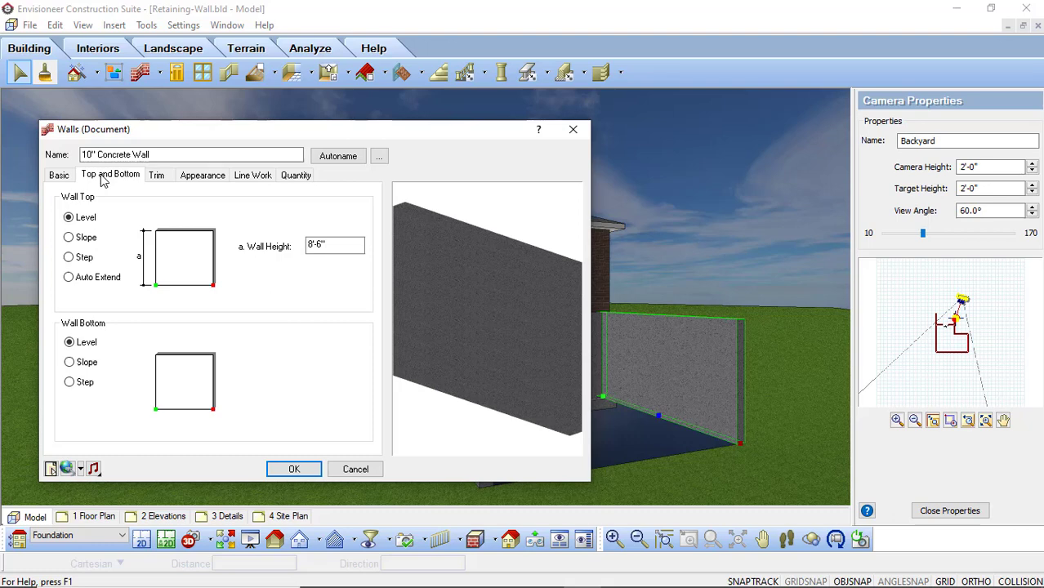
pyautogui.click(70, 258)
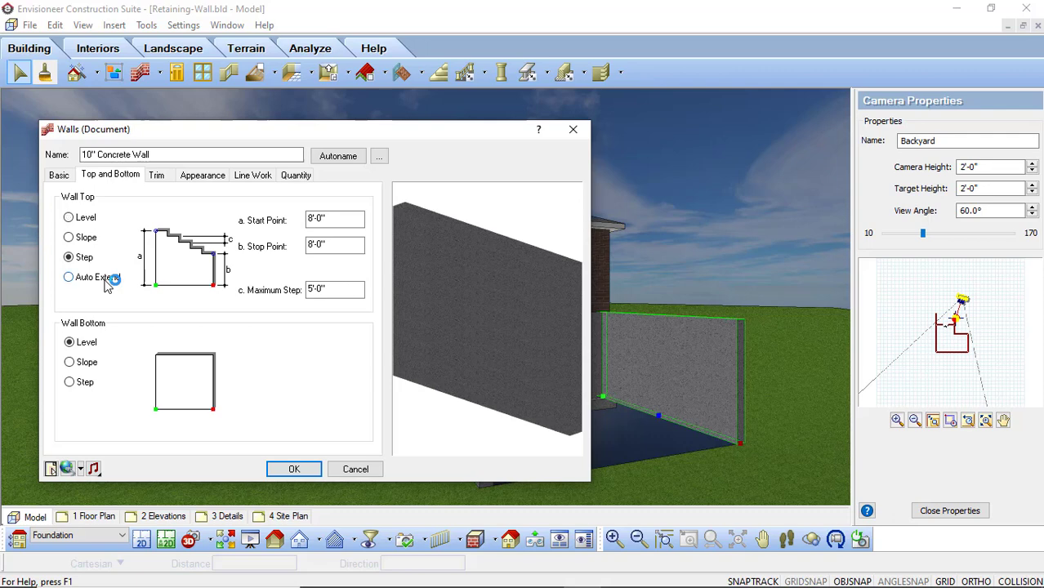
pyautogui.click(325, 219)
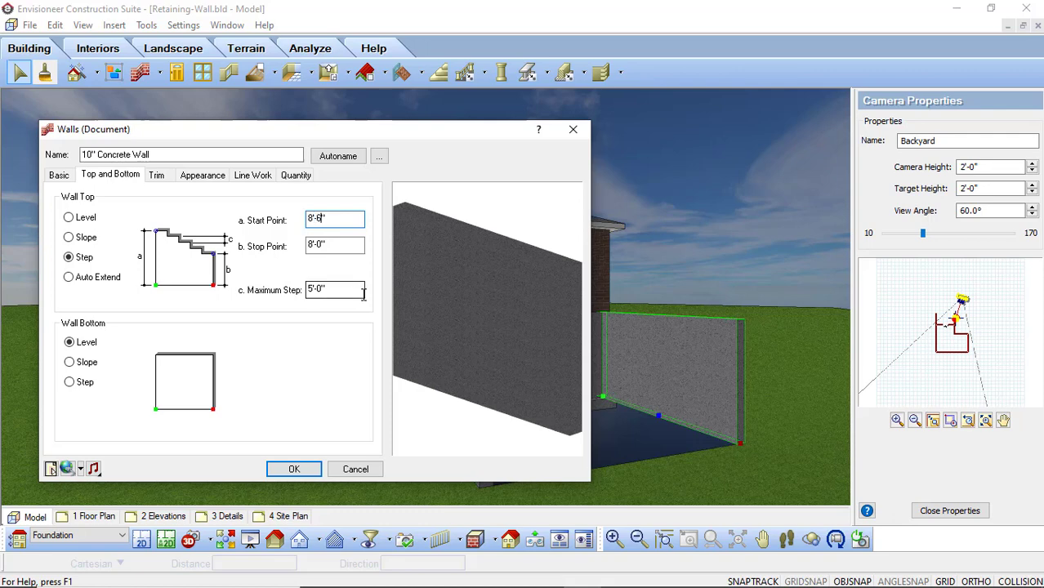
pyautogui.moveTo(365, 245); pyautogui.dragTo(301, 246)
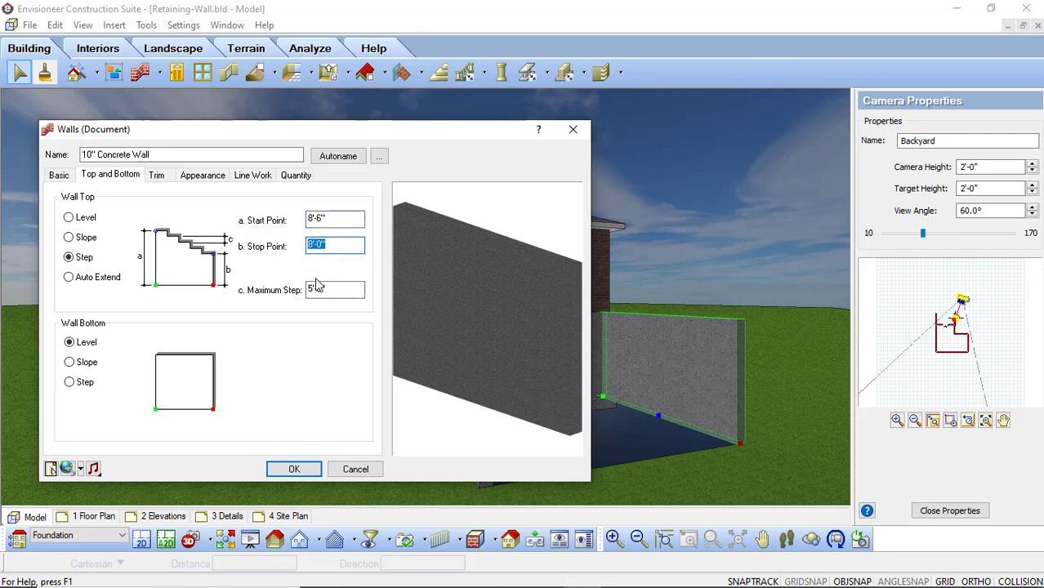
pyautogui.write('3')
pyautogui.press('Tab')
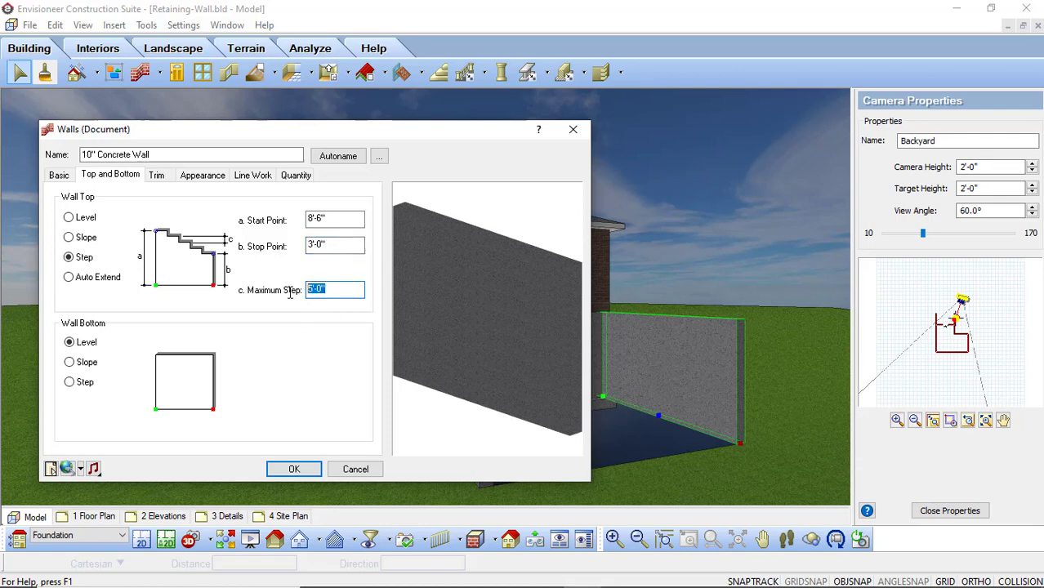
pyautogui.write('2')
pyautogui.hotkey('shift', 'Tab')
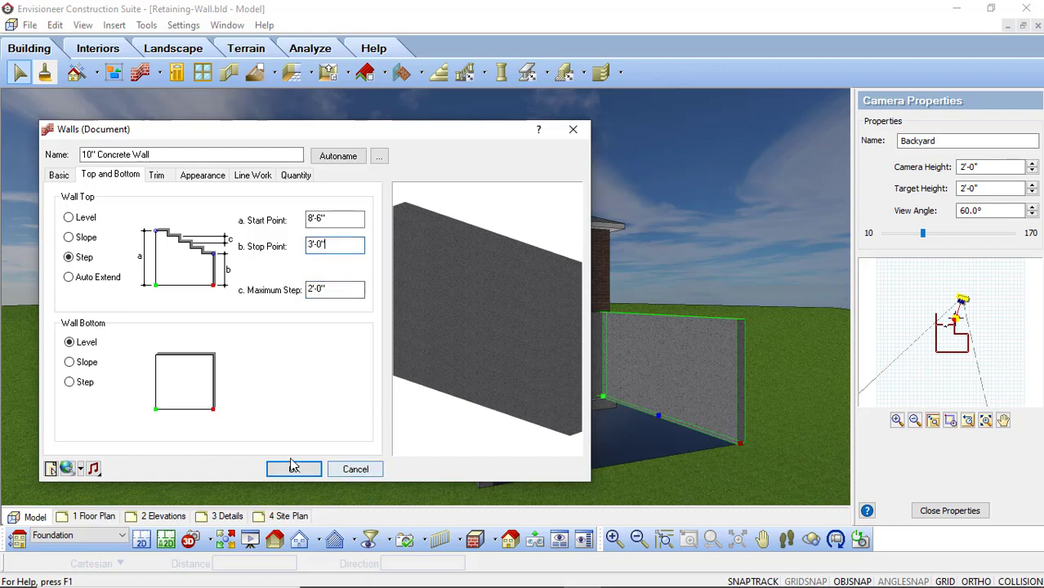
pyautogui.click(294, 470)
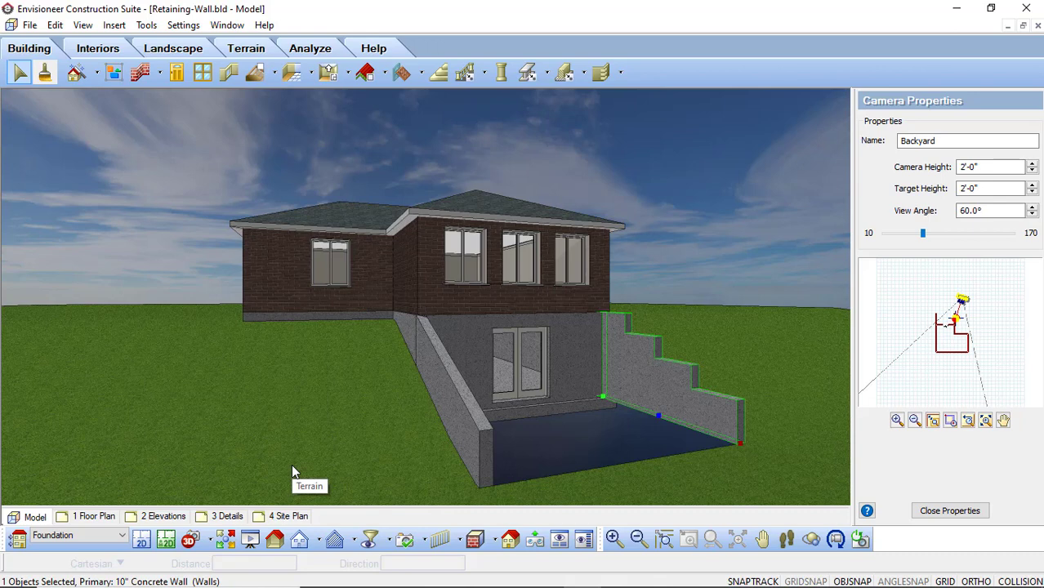
# - Draw a 6" Concrete Floor slab between the retaining walls and view it from the Backyard camera
pyautogui.press('Escape')
pyautogui.click(223, 540)
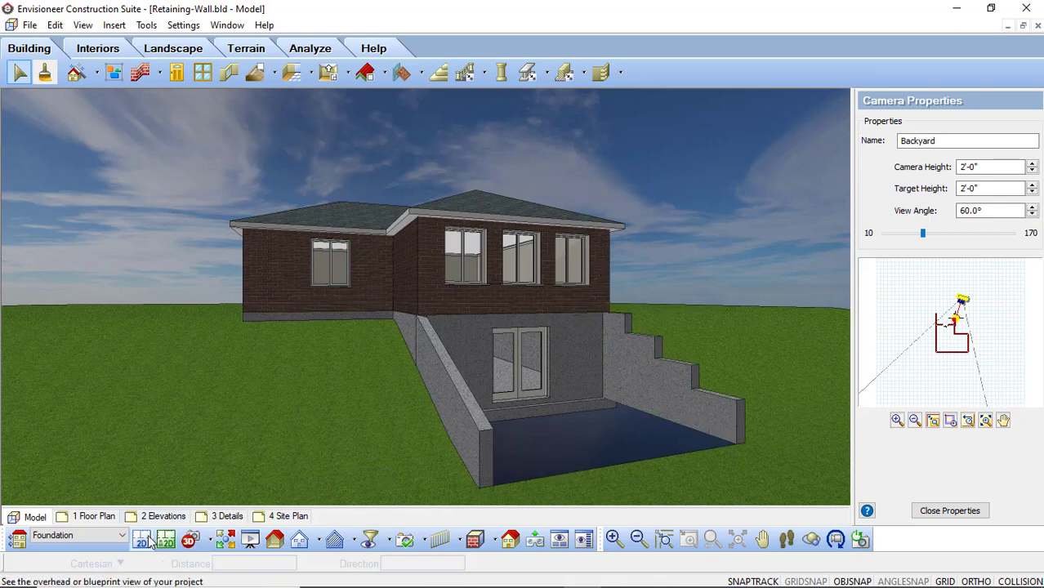
pyautogui.click(140, 539)
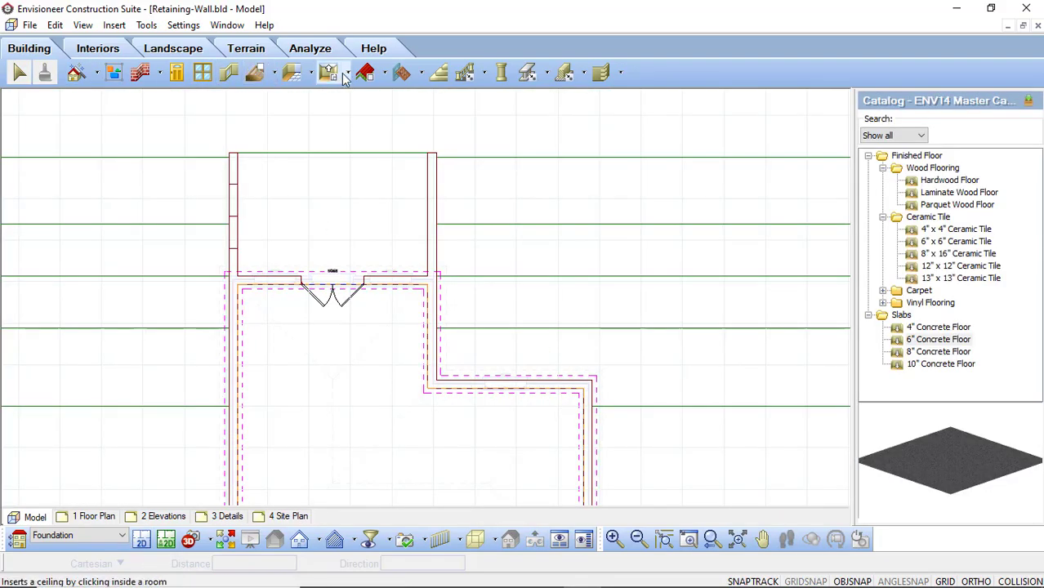
pyautogui.click(312, 75)
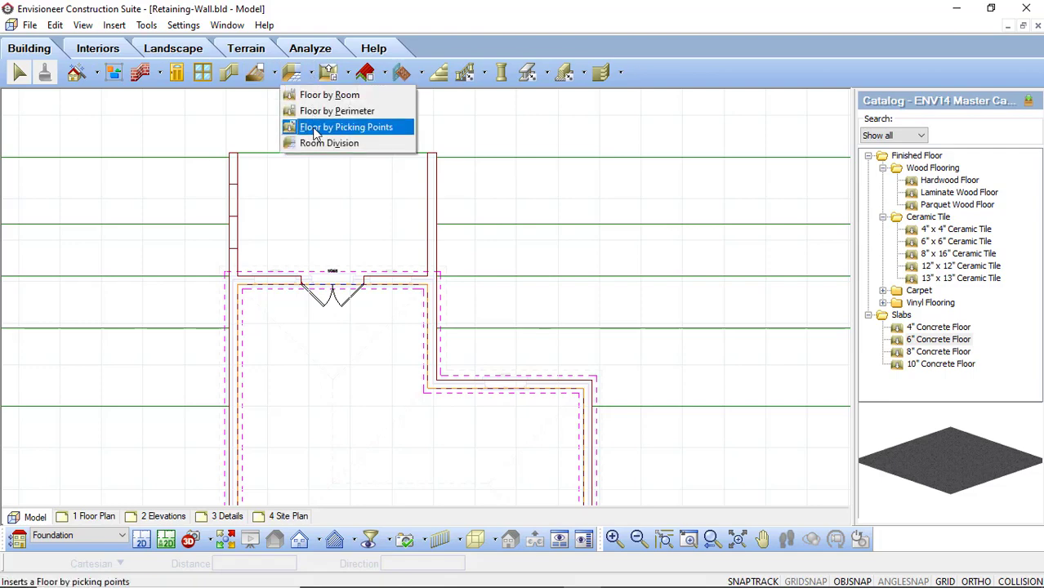
pyautogui.click(330, 127)
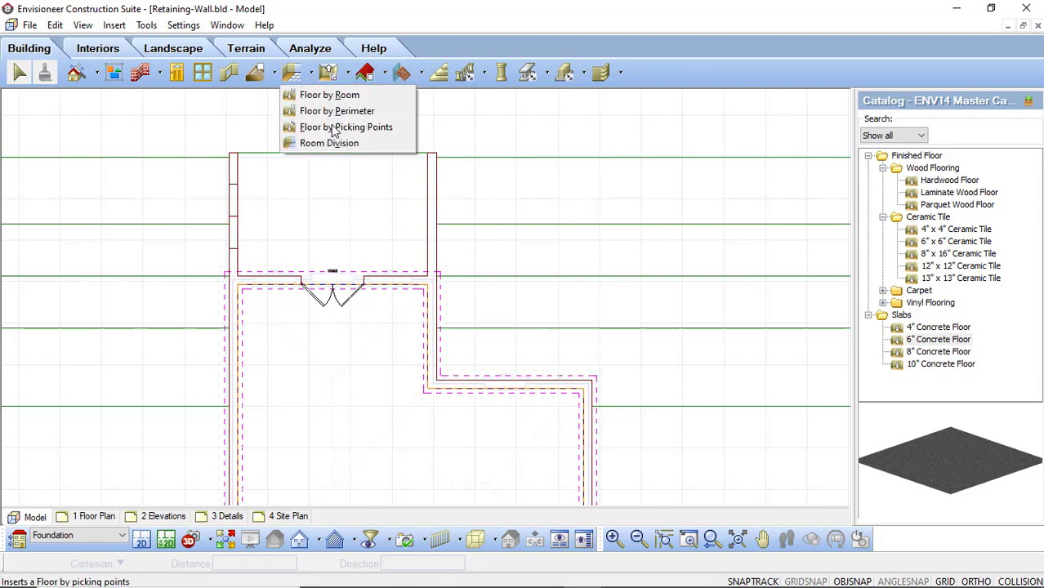
pyautogui.click(919, 339)
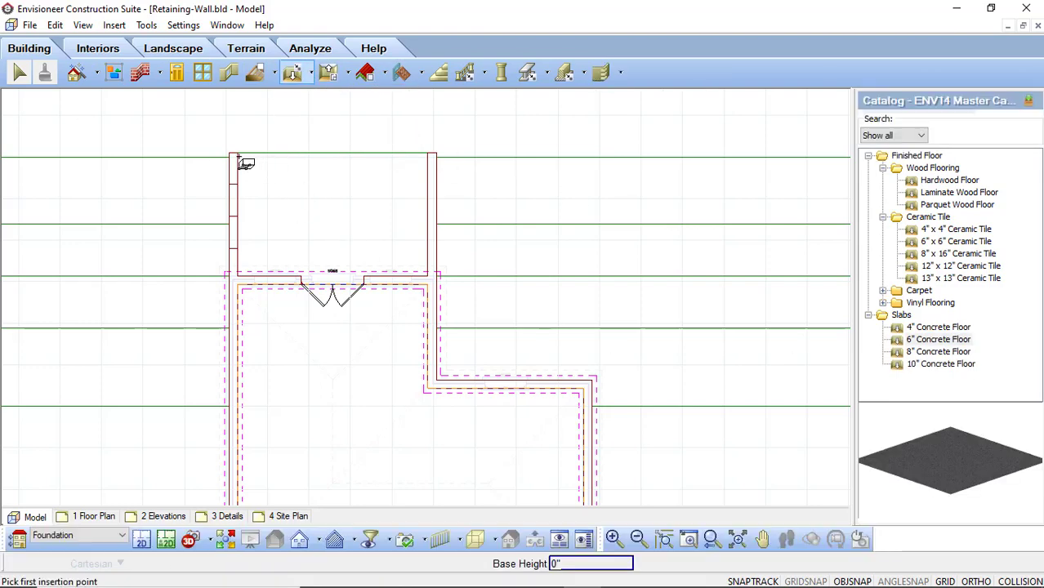
pyautogui.click(235, 154)
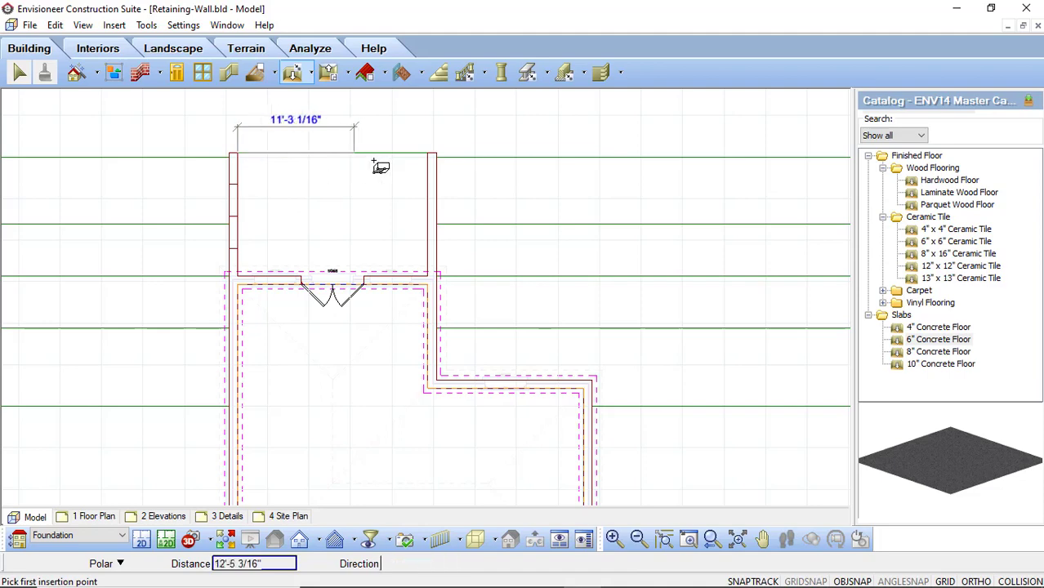
pyautogui.click(425, 155)
pyautogui.click(426, 275)
pyautogui.click(236, 275)
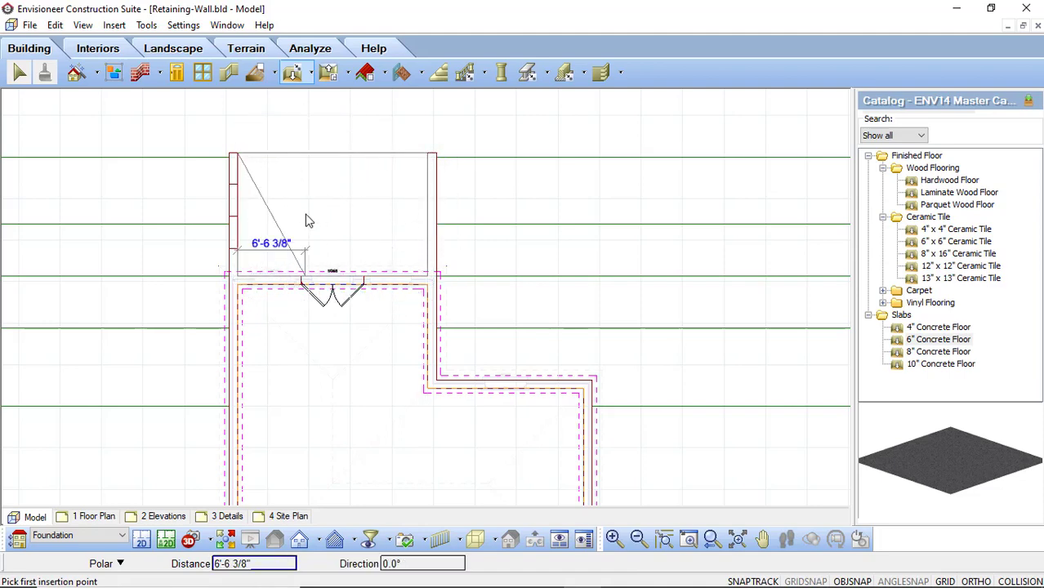
pyautogui.rightClick(317, 216)
pyautogui.click(343, 222)
pyautogui.click(193, 545)
pyautogui.click(208, 518)
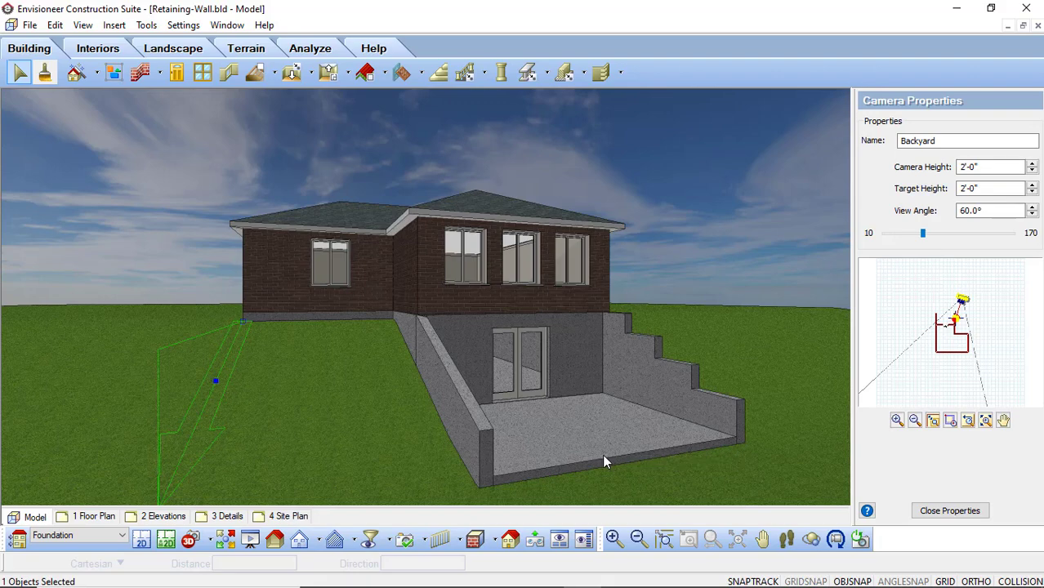
# - Elevate the concrete walkout slab by a distance of -4"
pyautogui.click(602, 455)
pyautogui.rightClick(603, 455)
pyautogui.click(670, 238)
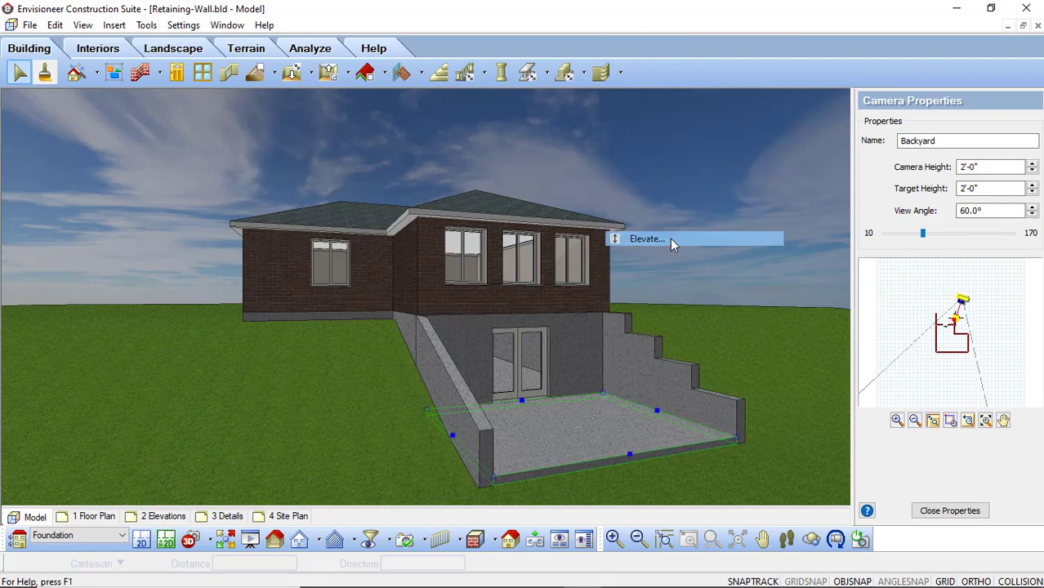
pyautogui.write('-4')
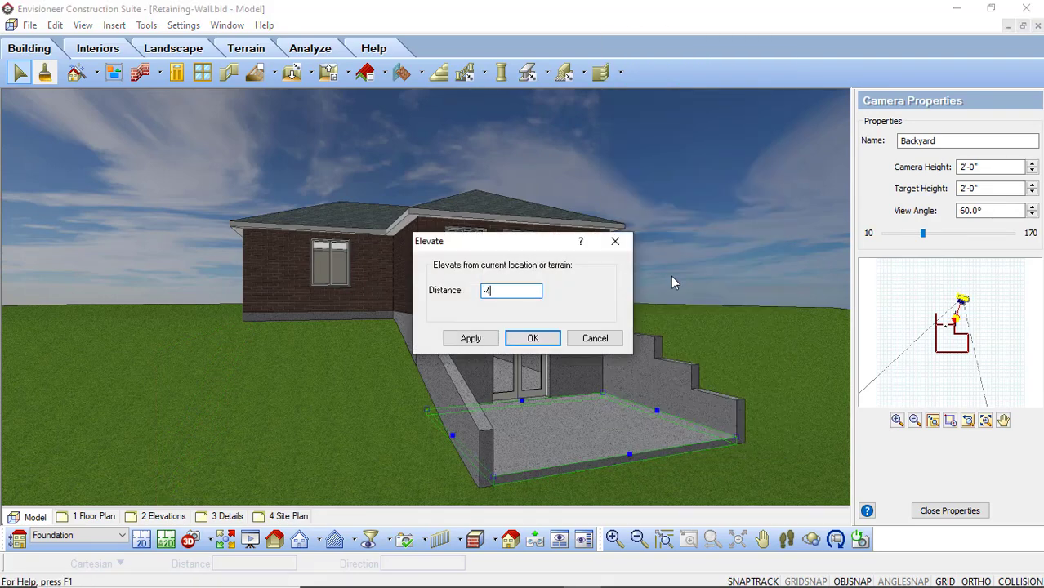
pyautogui.click(462, 338)
pyautogui.click(533, 338)
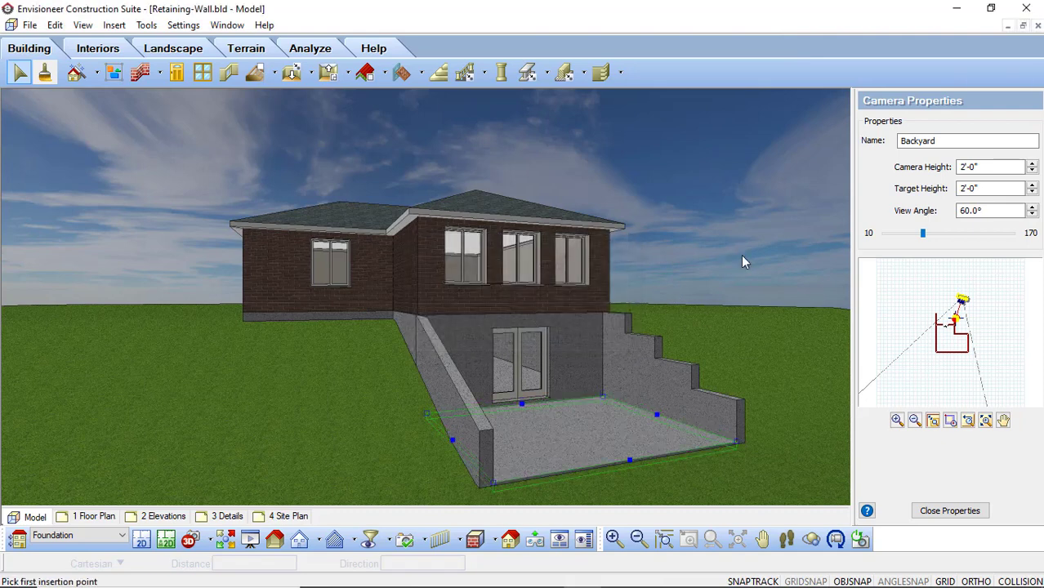
pyautogui.click(741, 260)
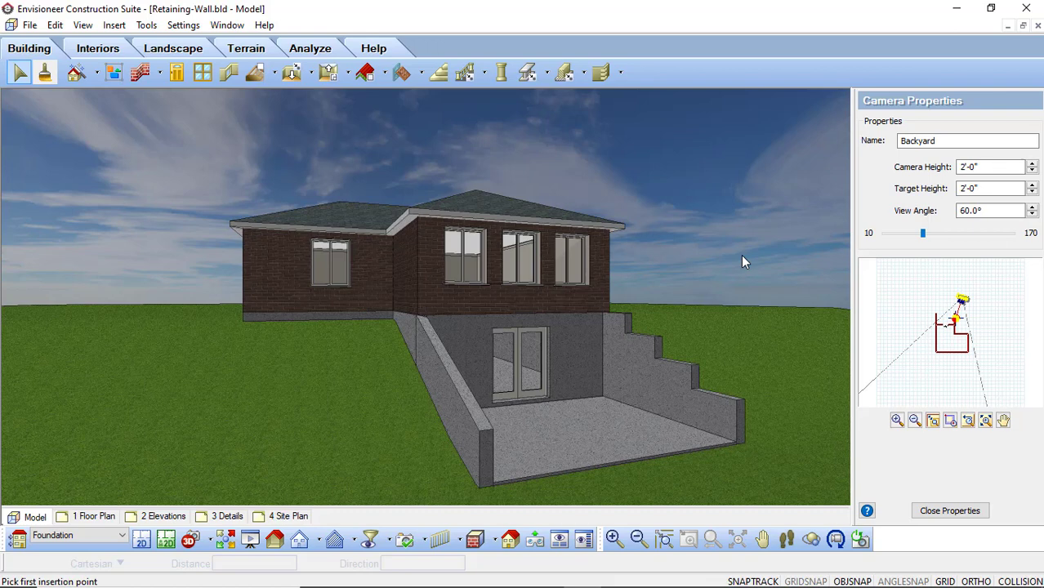
# - In the 2D plan, delete the terrain slope beside the building
pyautogui.click(142, 539)
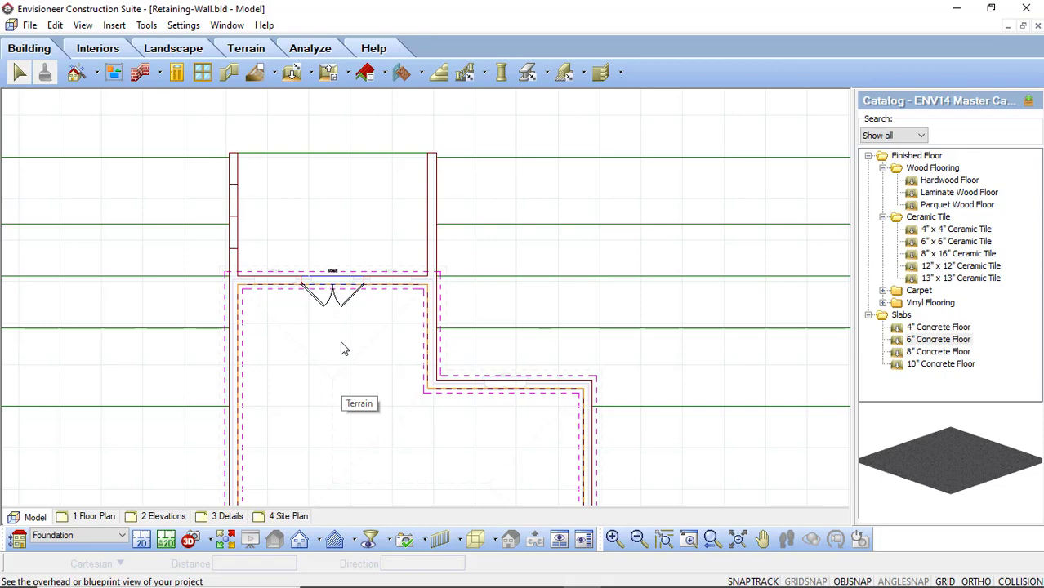
pyautogui.click(599, 326)
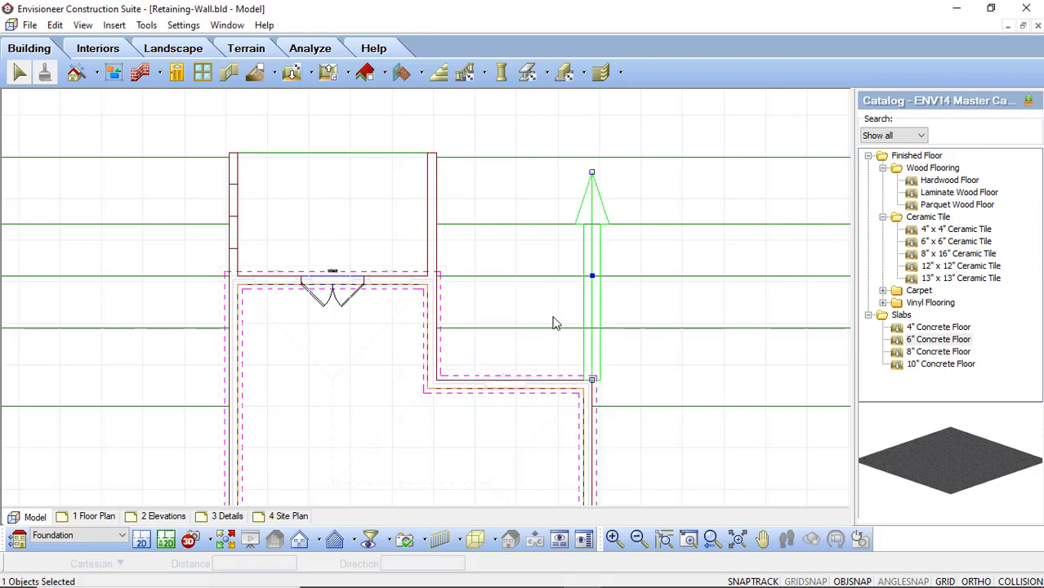
pyautogui.press('Delete')
pyautogui.scroll(-3, 516, 280)
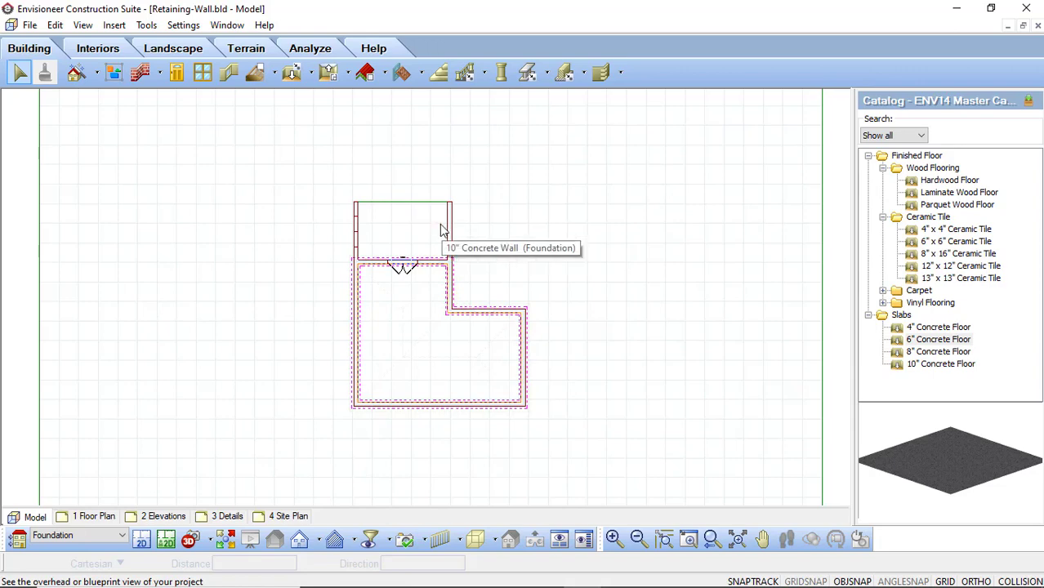
# - Start the Spot Points tool and accept converting the terrain to a TIN mesh
pyautogui.click(249, 50)
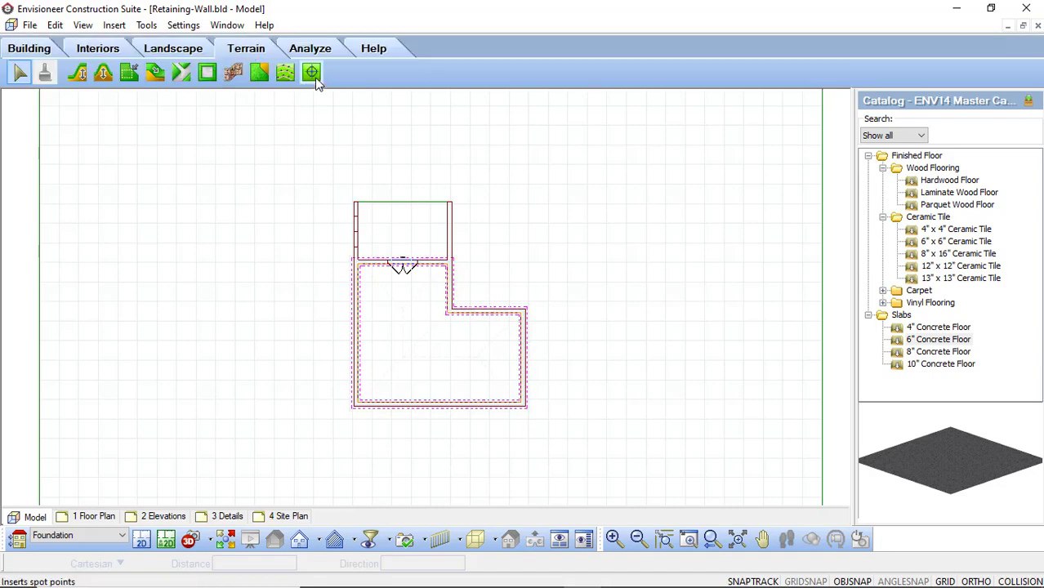
pyautogui.click(312, 73)
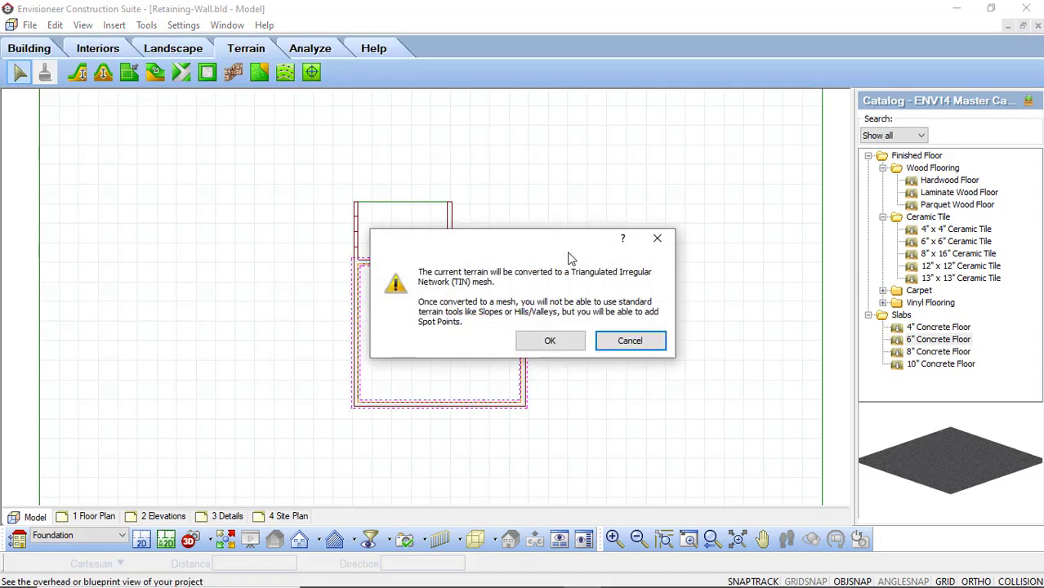
pyautogui.click(550, 341)
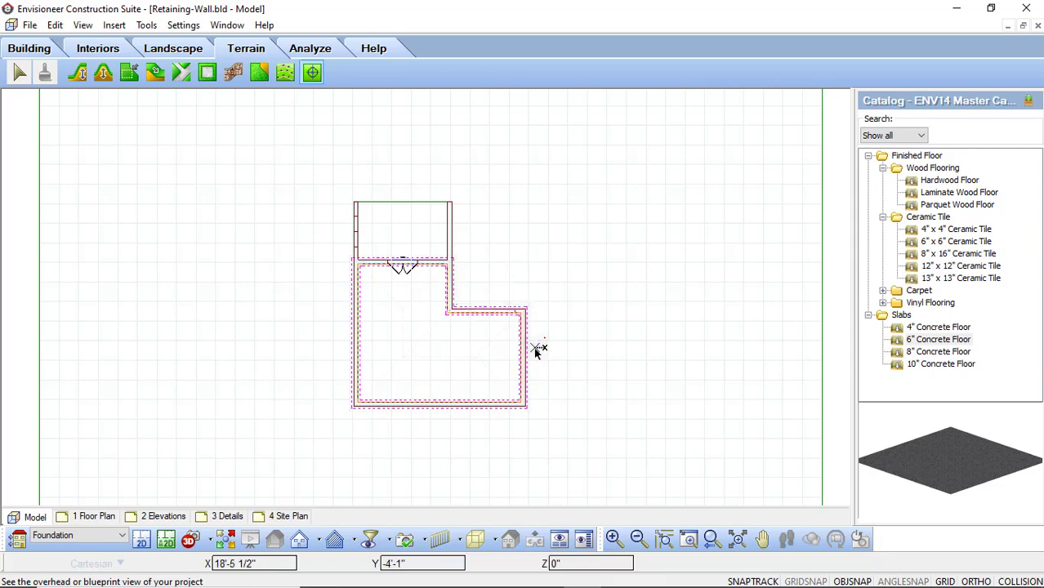
# - Place spot points at the foundation and retaining wall corners around the walkout, then return to Select
pyautogui.scroll(2, 523, 402)
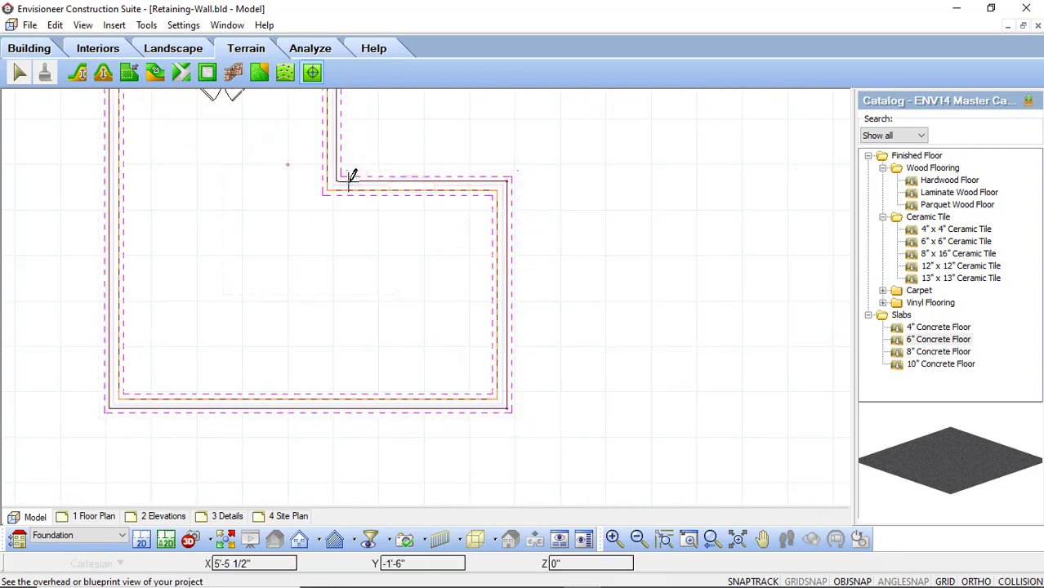
pyautogui.scroll(-1, 433, 290)
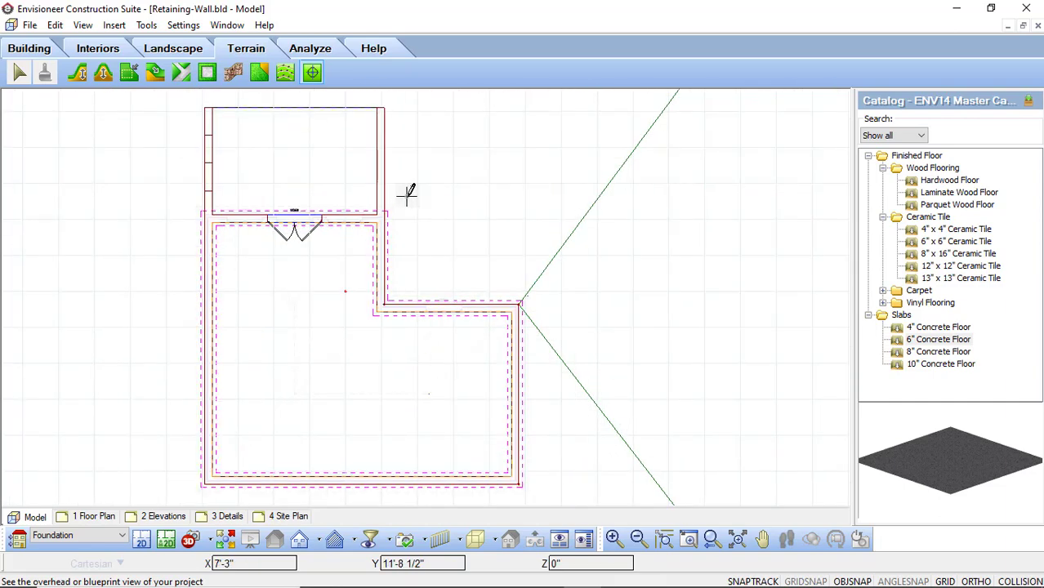
pyautogui.scroll(3, 351, 212)
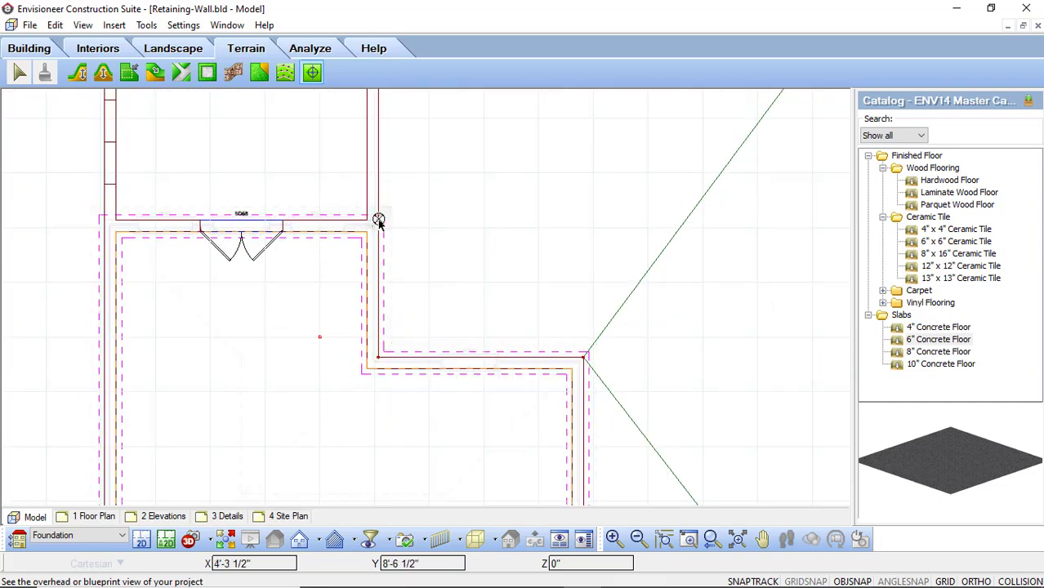
pyautogui.scroll(2, 382, 219)
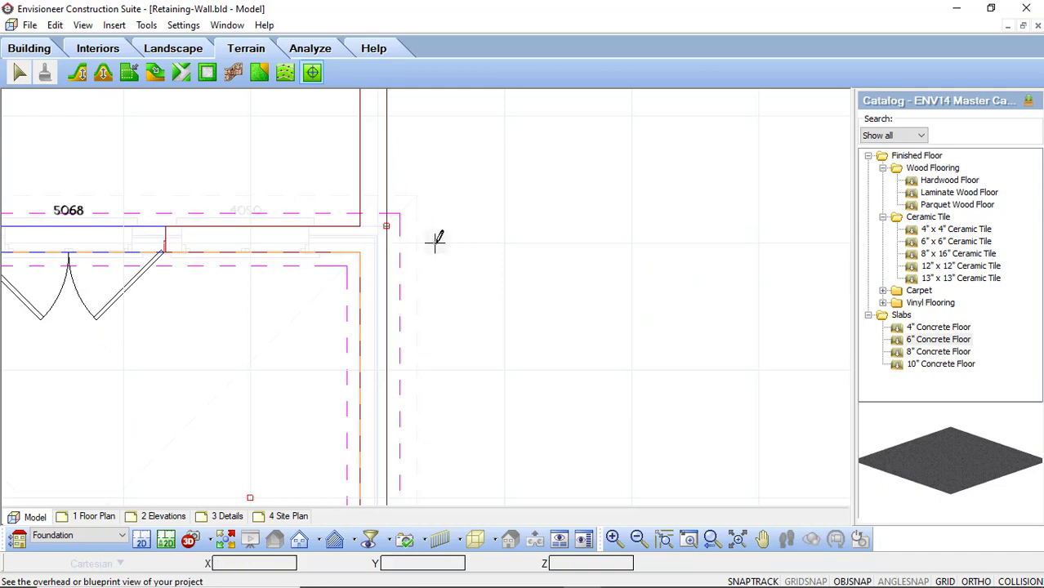
pyautogui.scroll(-4, 457, 368)
pyautogui.scroll(3, 447, 240)
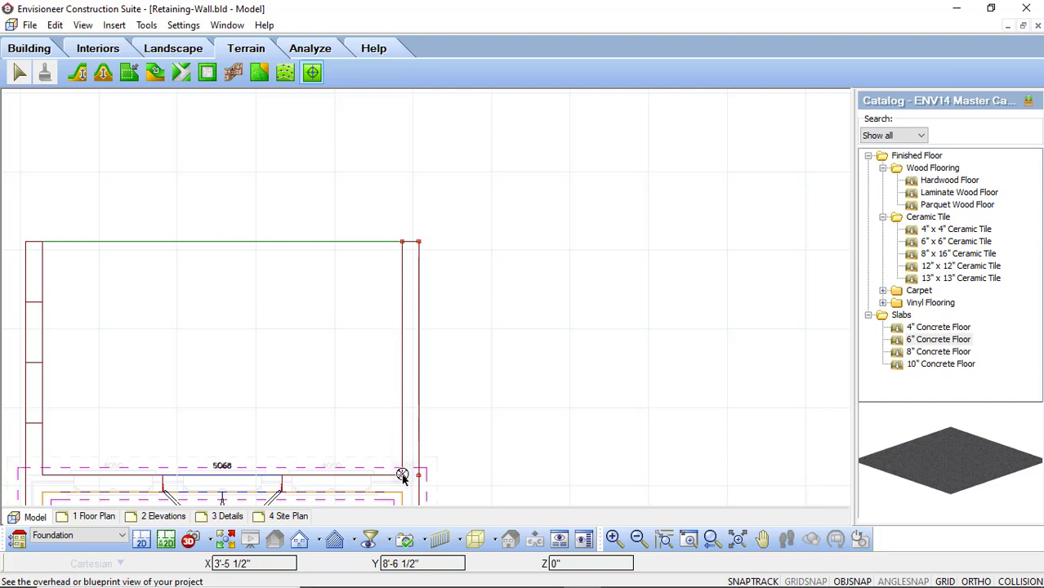
pyautogui.scroll(-1, 507, 391)
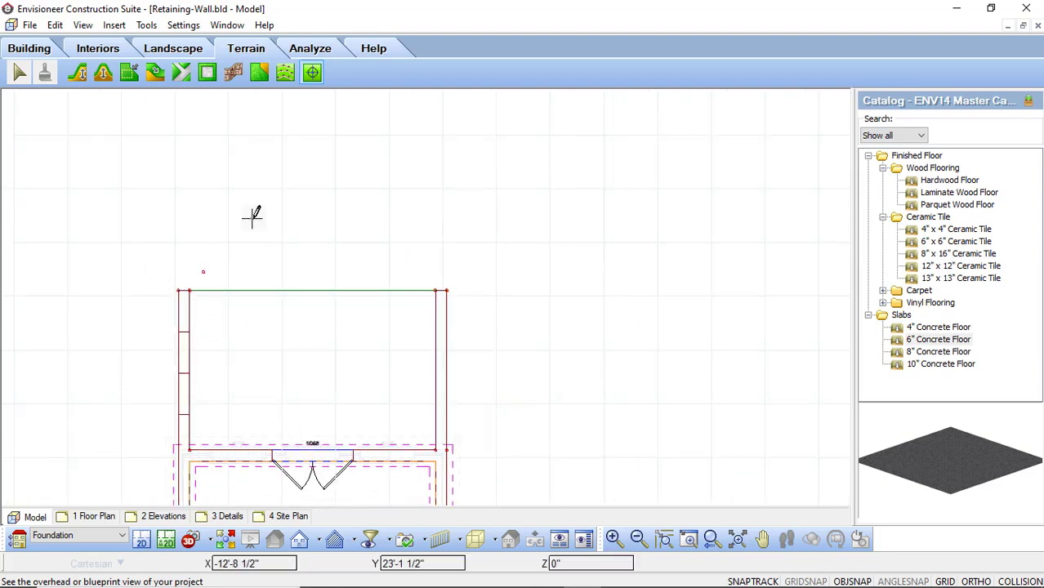
pyautogui.scroll(-1, 256, 205)
pyautogui.scroll(2, 214, 382)
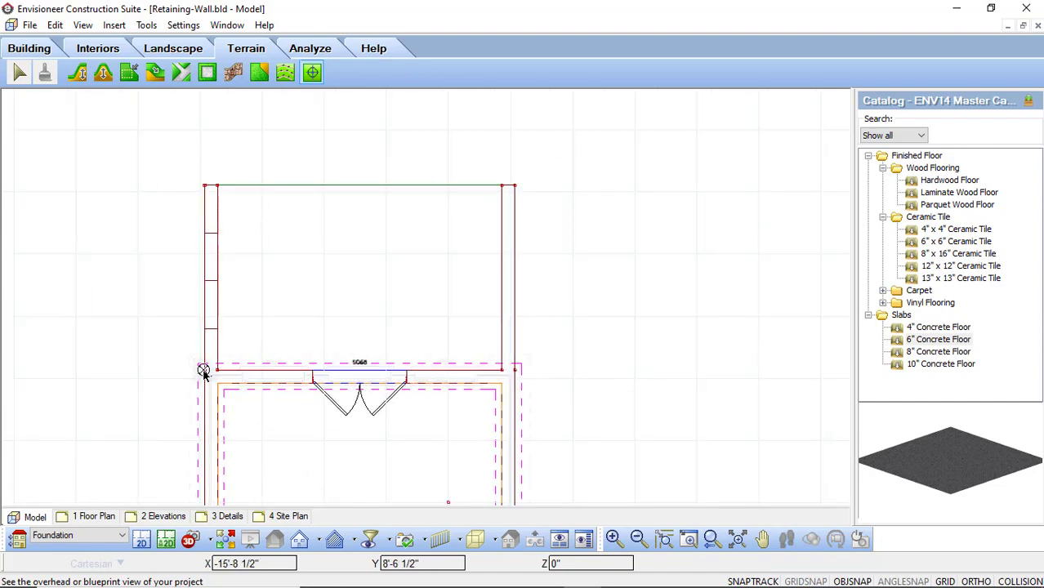
pyautogui.scroll(3, 205, 368)
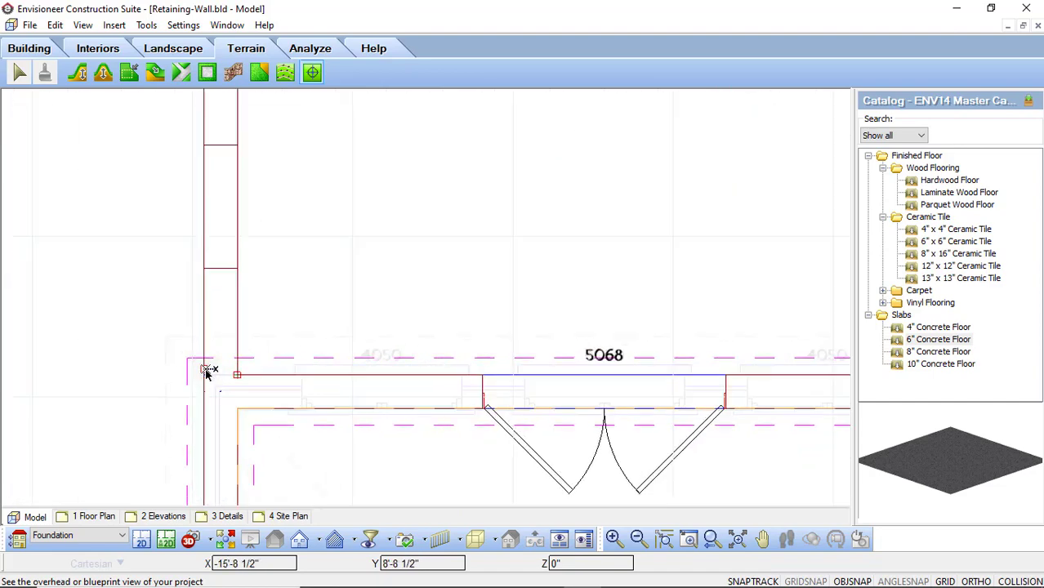
pyautogui.scroll(-1, 275, 281)
pyautogui.scroll(-4, 275, 281)
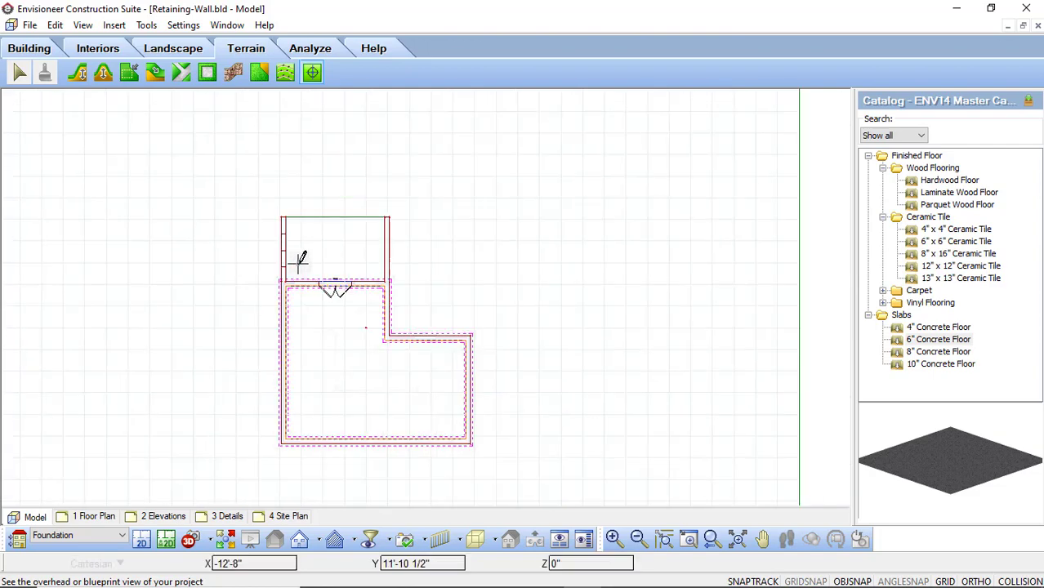
pyautogui.scroll(2, 278, 357)
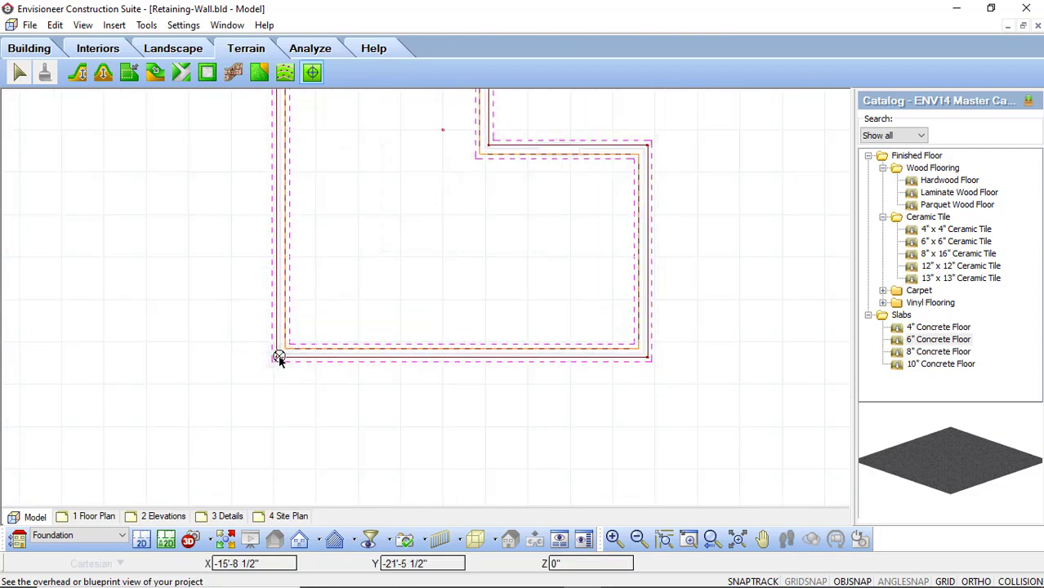
pyautogui.scroll(-1, 232, 441)
pyautogui.scroll(-1, 236, 443)
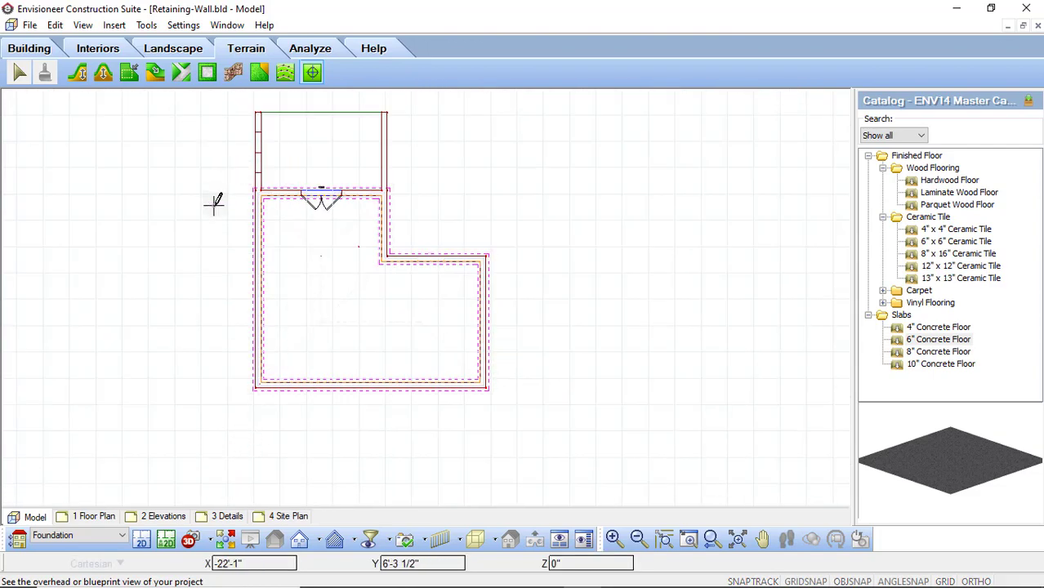
pyautogui.rightClick(216, 210)
pyautogui.click(245, 214)
pyautogui.scroll(-1, 392, 204)
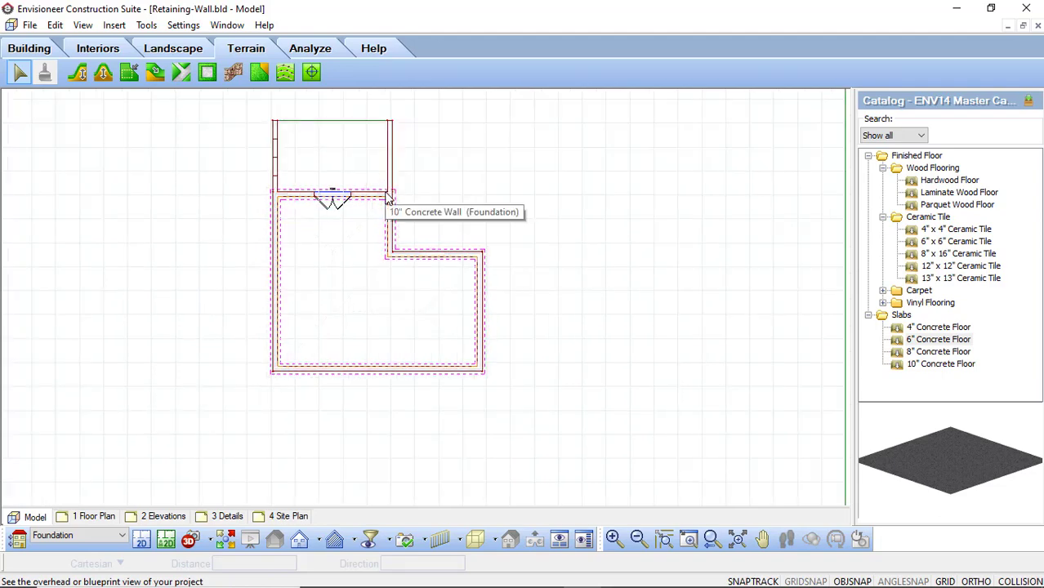
# - Set the first corner spot point's level to -4'
pyautogui.scroll(5, 389, 197)
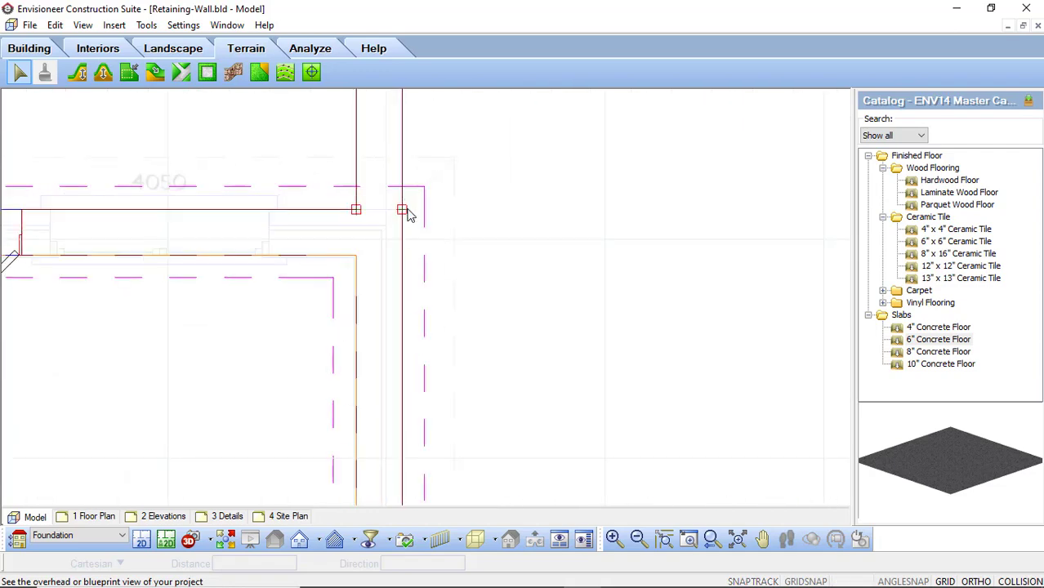
pyautogui.doubleClick(402, 210)
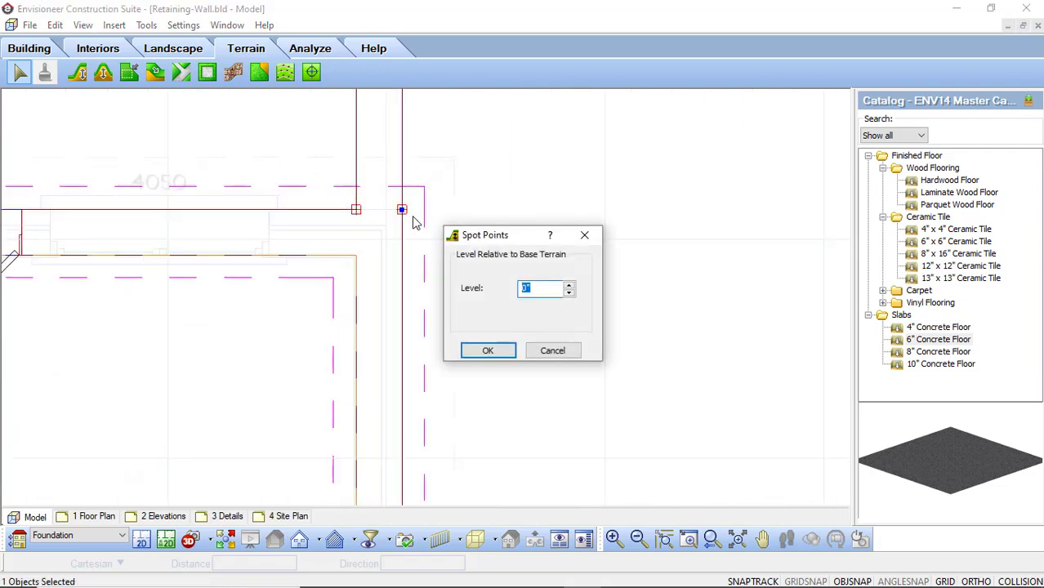
pyautogui.write("-4'")
pyautogui.click(488, 350)
# - Lower the wall-corner spot point to a level of -8'
pyautogui.scroll(-3, 461, 416)
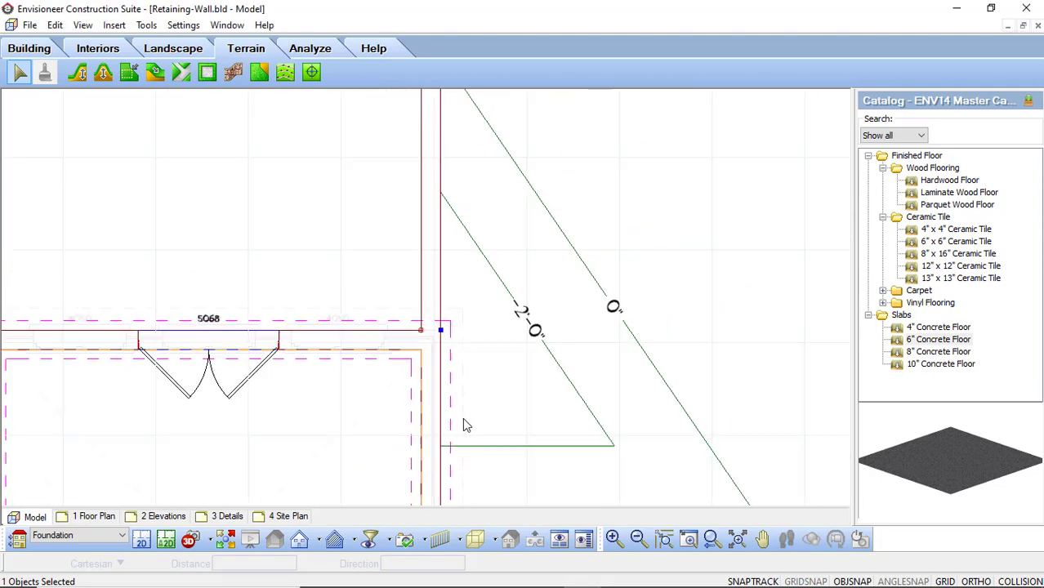
pyautogui.scroll(5, 448, 161)
pyautogui.scroll(1, 447, 162)
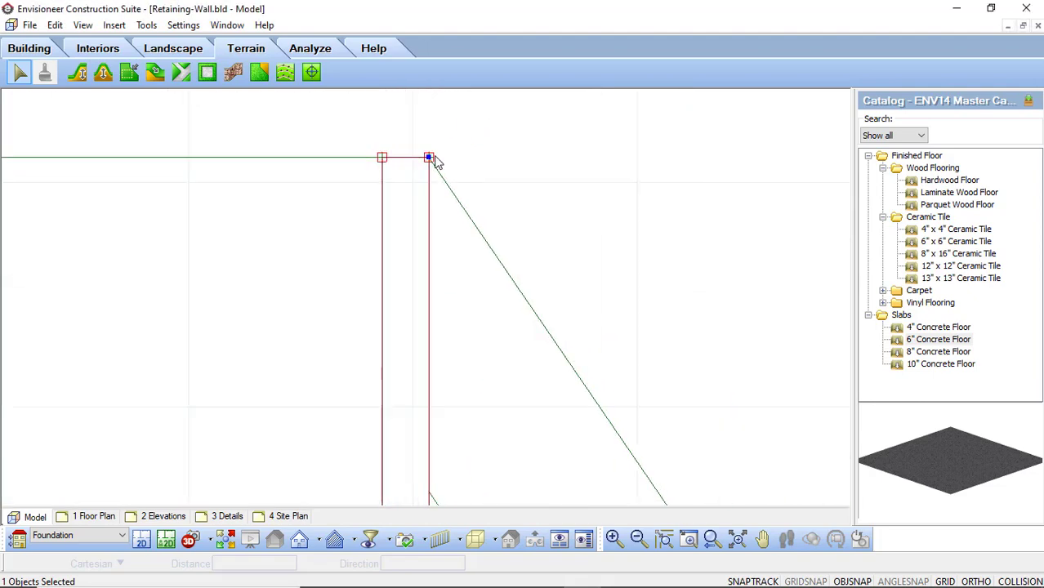
pyautogui.doubleClick(430, 159)
pyautogui.write('-8')
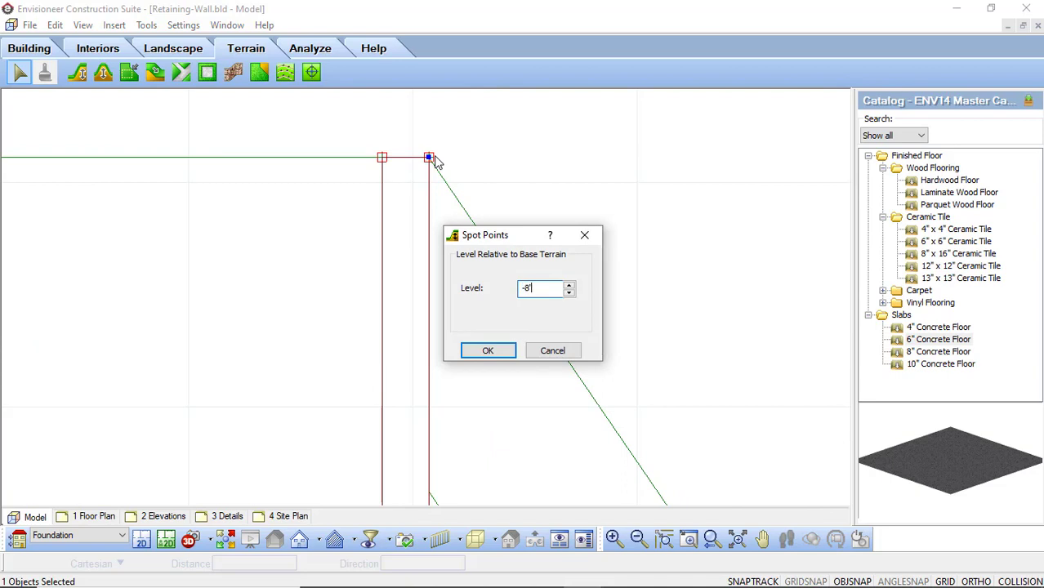
pyautogui.write("'")
pyautogui.click(487, 351)
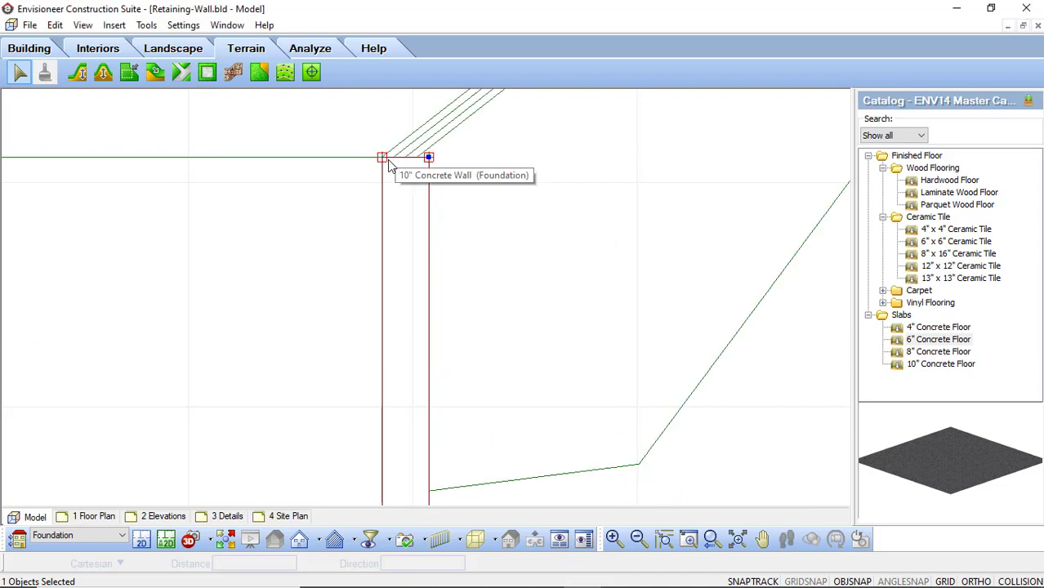
# - Lower the left corner spot point to -8' as well
pyautogui.doubleClick(382, 158)
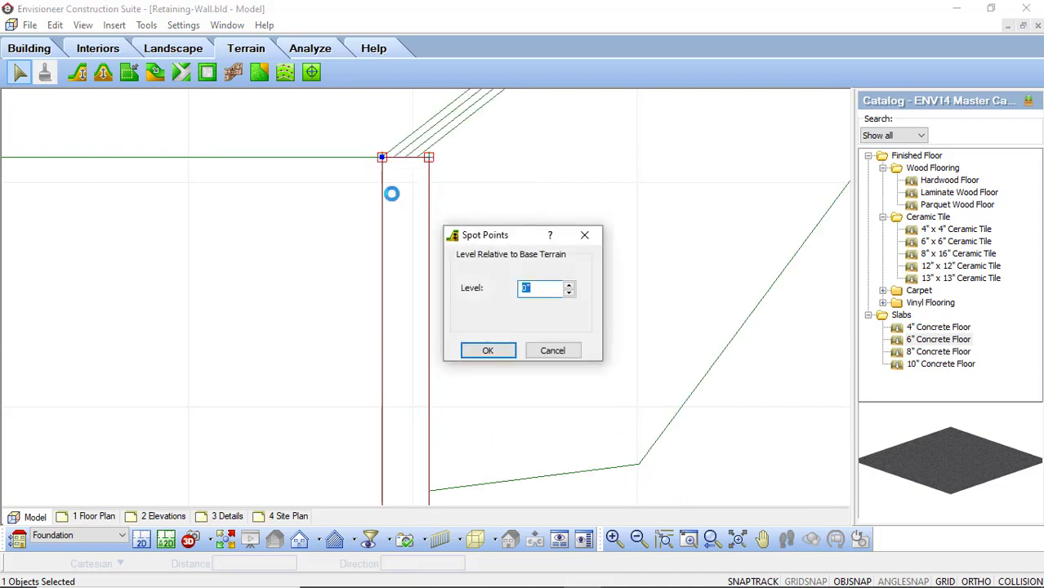
pyautogui.write('-8')
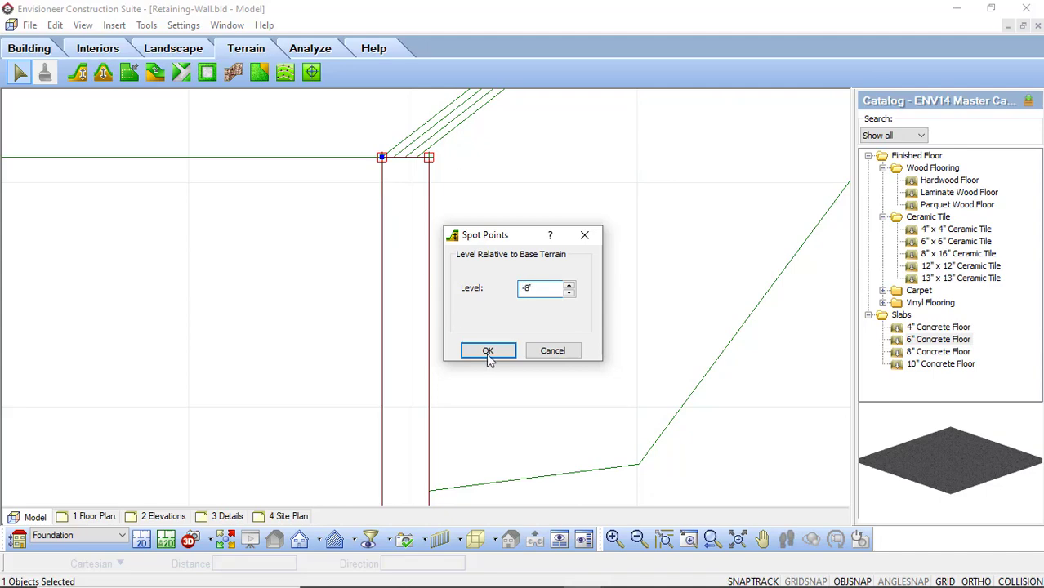
pyautogui.click(487, 351)
pyautogui.scroll(-3, 384, 158)
pyautogui.scroll(3, 386, 322)
# - Set the next corner spot point beside the concrete wall to -8'
pyautogui.click(399, 359)
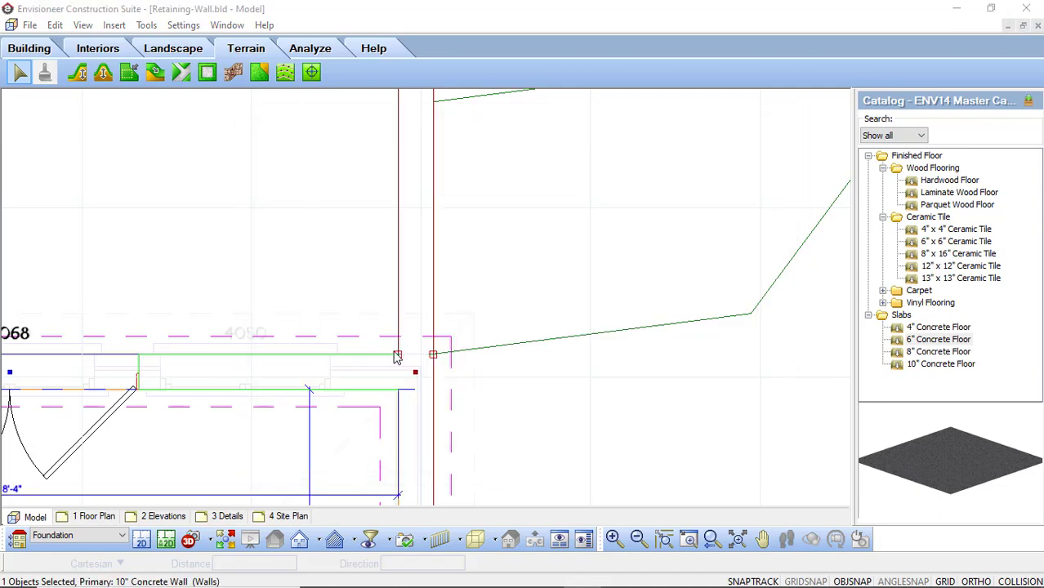
pyautogui.scroll(2, 396, 357)
pyautogui.doubleClick(400, 359)
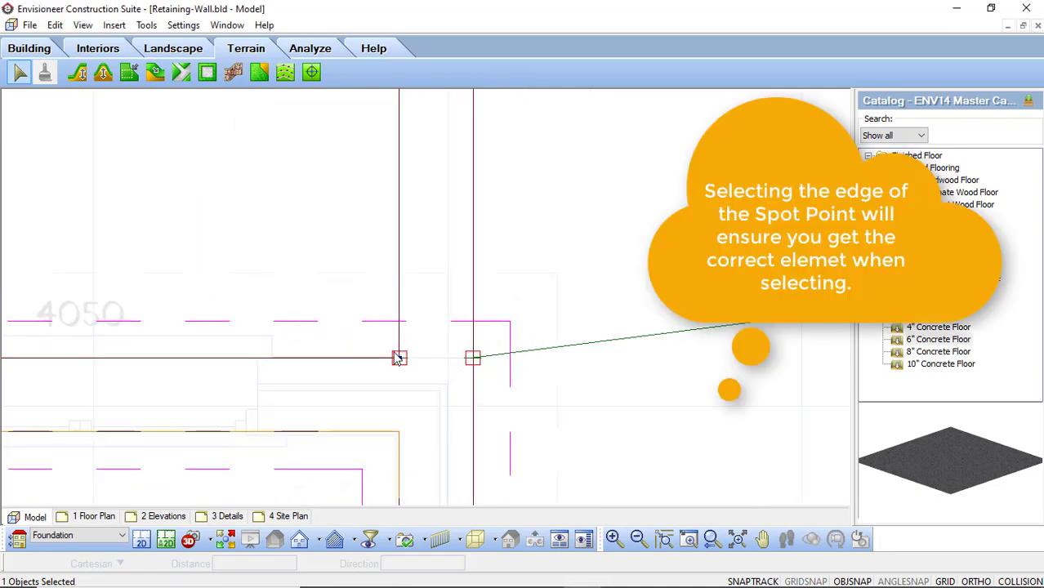
pyautogui.write("-8'")
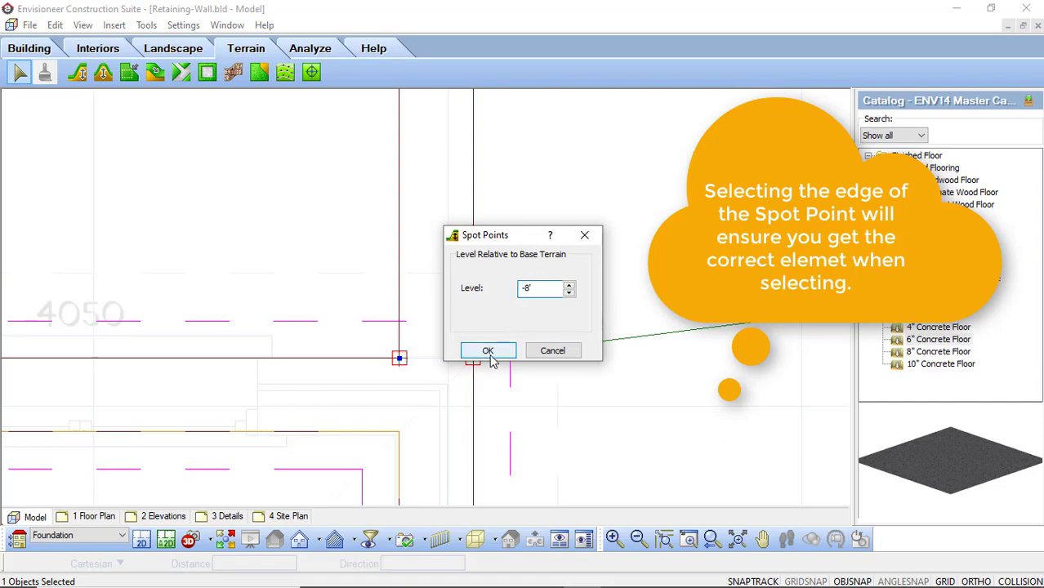
pyautogui.click(490, 351)
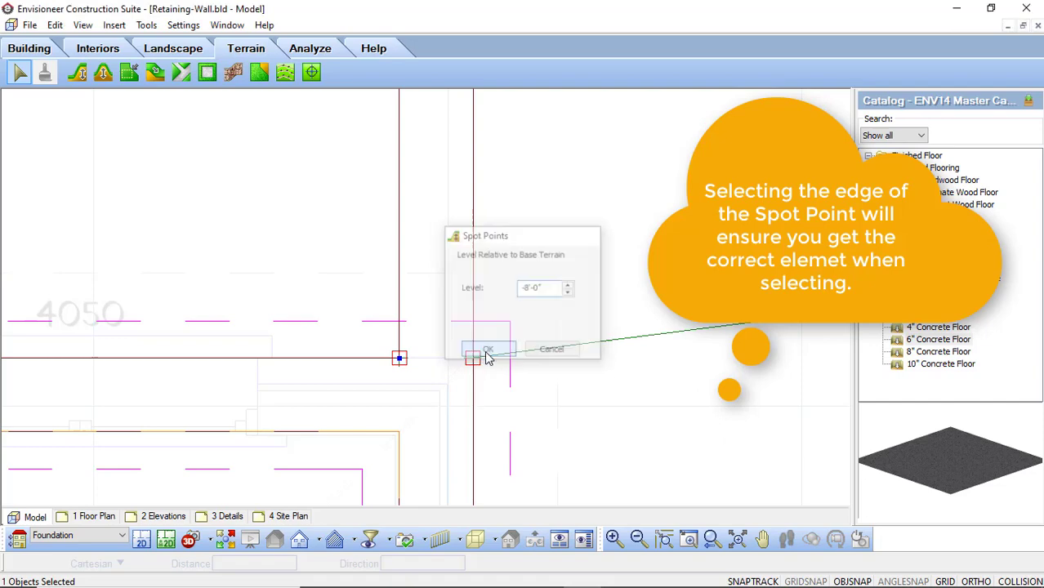
pyautogui.scroll(-2, 591, 345)
pyautogui.scroll(3, 82, 349)
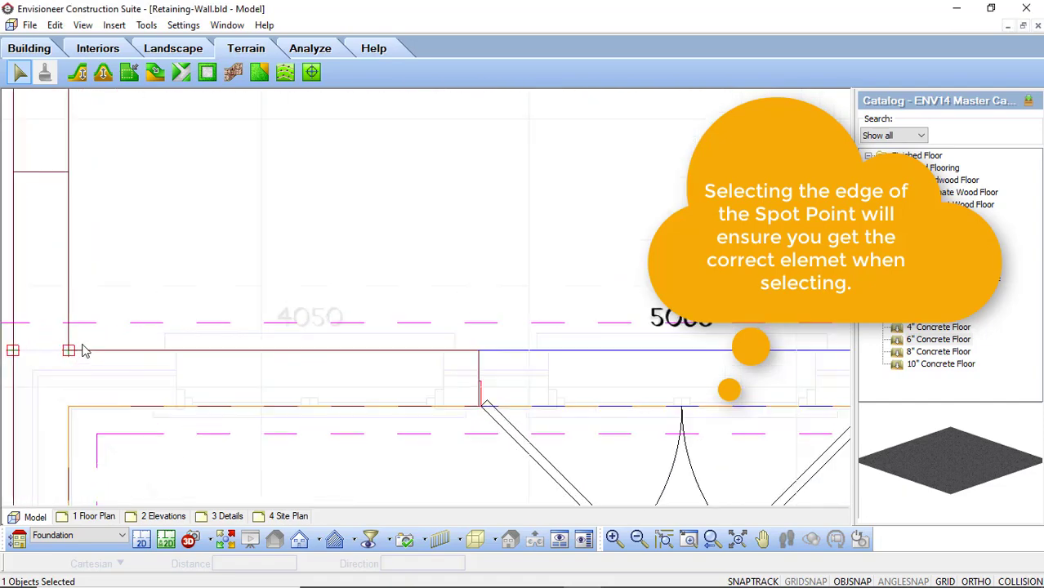
pyautogui.rightClick(70, 350)
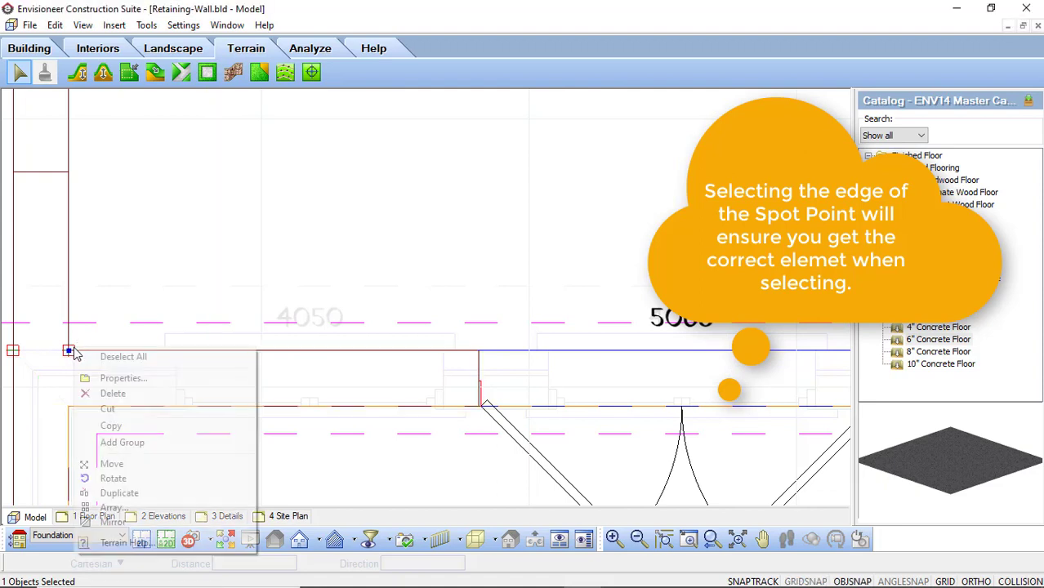
# - Set the selected spot point's level to -8' through its level settings
pyautogui.click(124, 377)
pyautogui.write('-8')
pyautogui.click(487, 350)
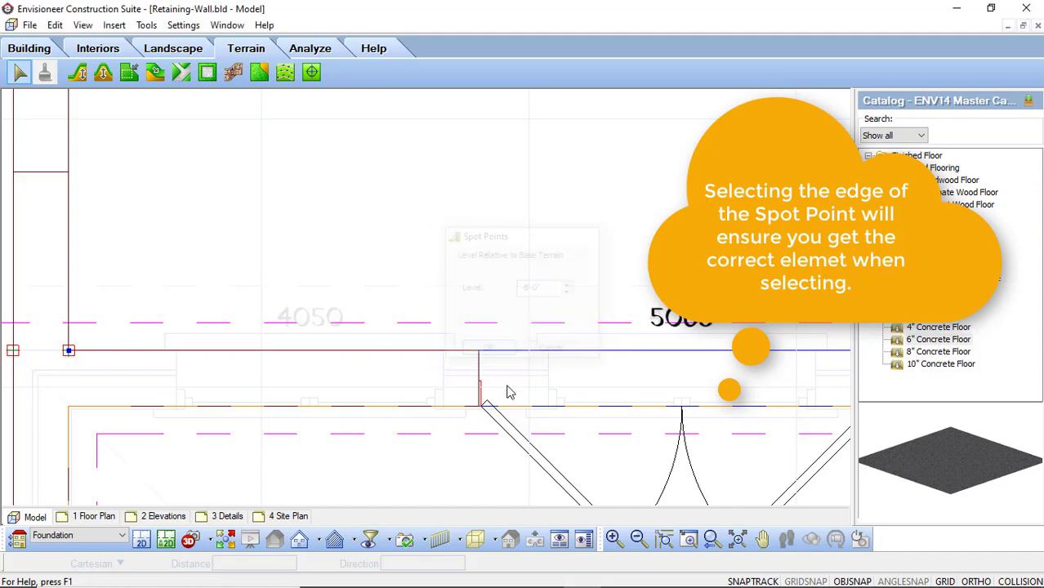
pyautogui.scroll(-4, 508, 391)
pyautogui.scroll(-2, 304, 245)
pyautogui.scroll(5, 291, 194)
# - Set the right and left spot points at the wall's top corner to -8'4"
pyautogui.click(291, 191)
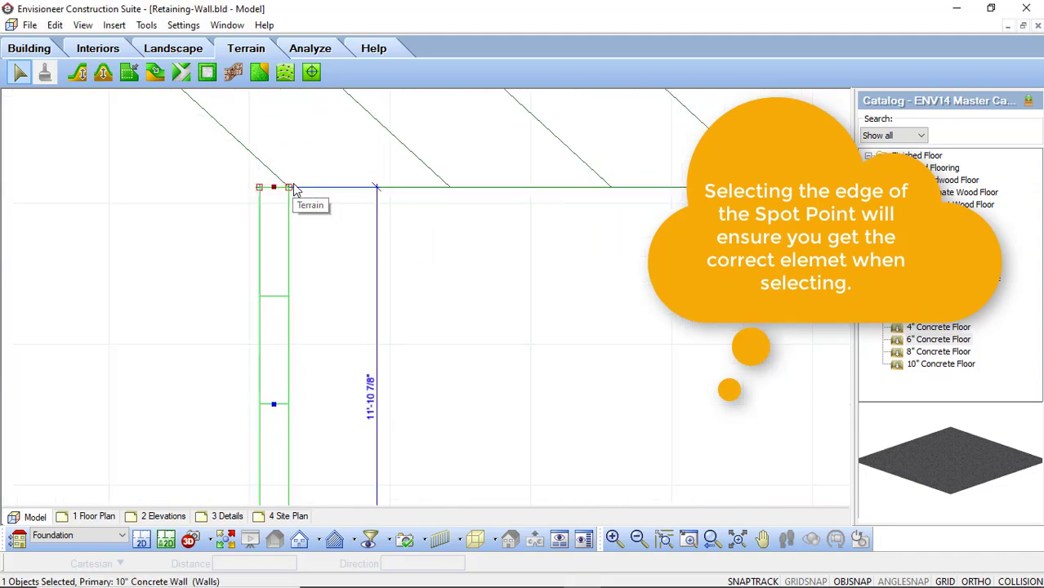
pyautogui.click(291, 188)
pyautogui.scroll(2, 290, 187)
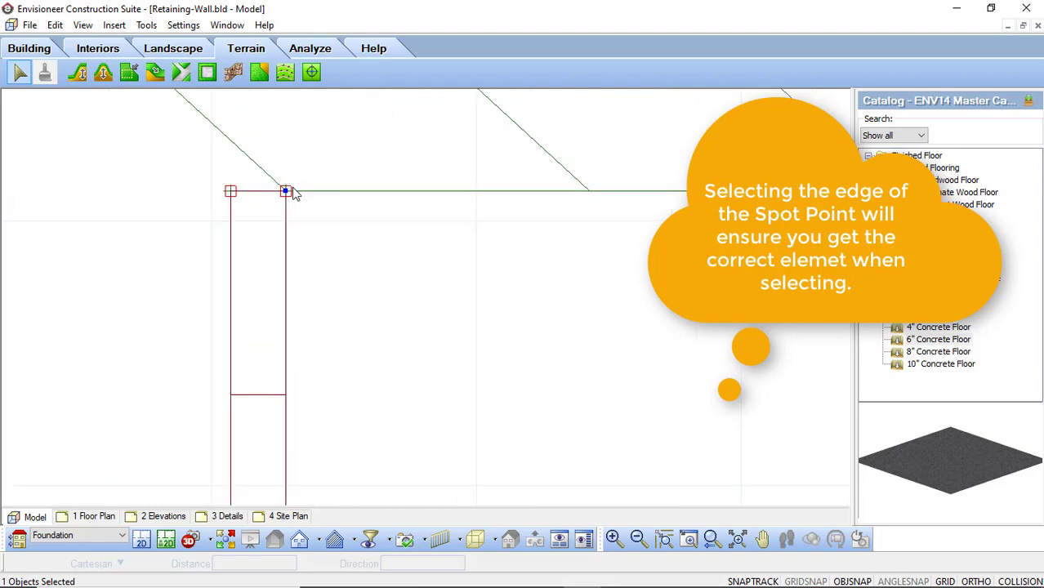
pyautogui.doubleClick(292, 187)
pyautogui.write("-8'")
pyautogui.write('4"')
pyautogui.click(485, 350)
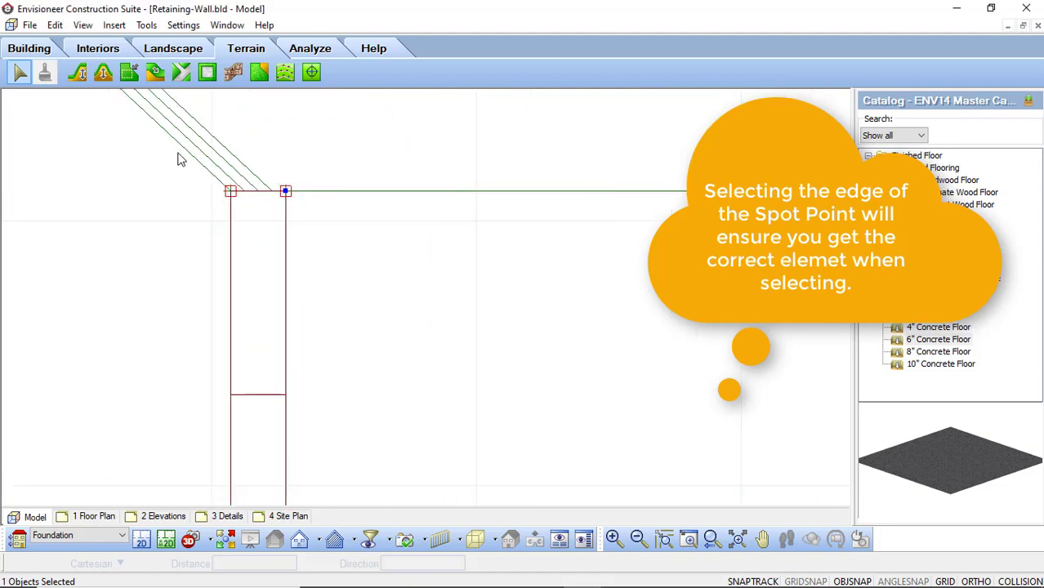
pyautogui.click(223, 202)
pyautogui.doubleClick(225, 202)
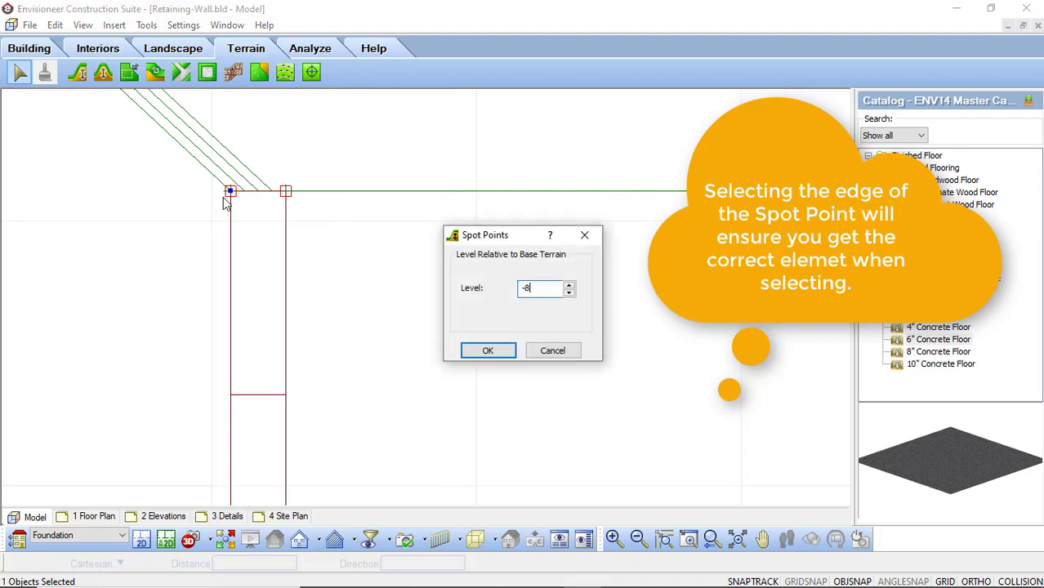
pyautogui.write("-8'")
pyautogui.write('4"')
pyautogui.click(485, 351)
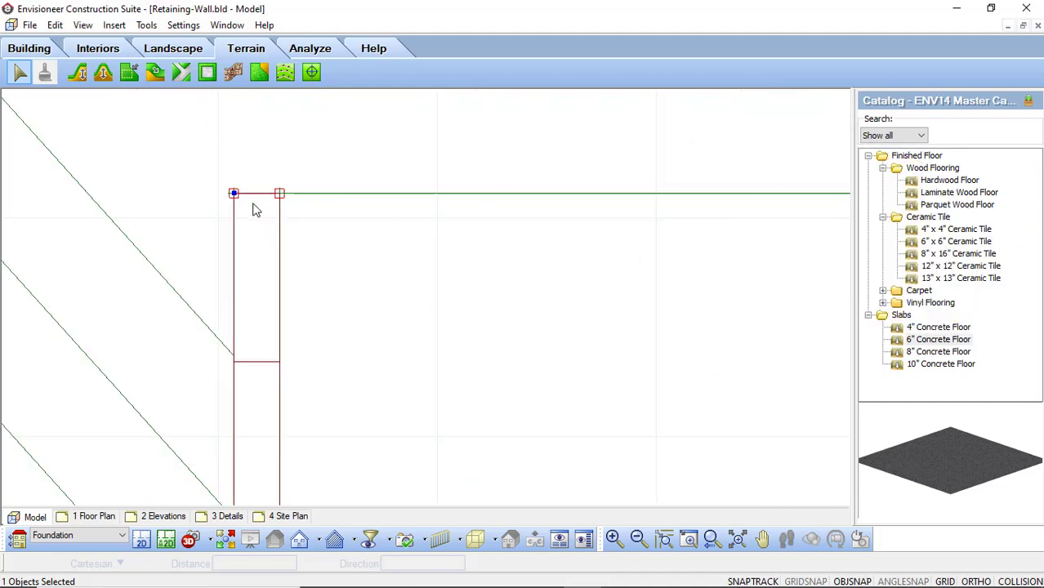
# - Set the foundation-corner spot point's level to -4'
pyautogui.scroll(3, 345, 261)
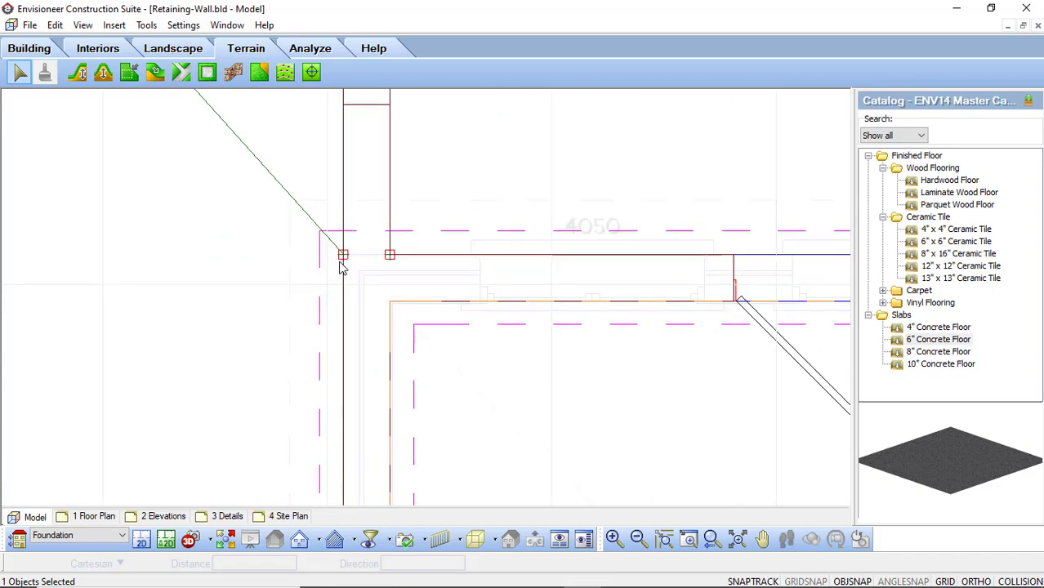
pyautogui.doubleClick(342, 256)
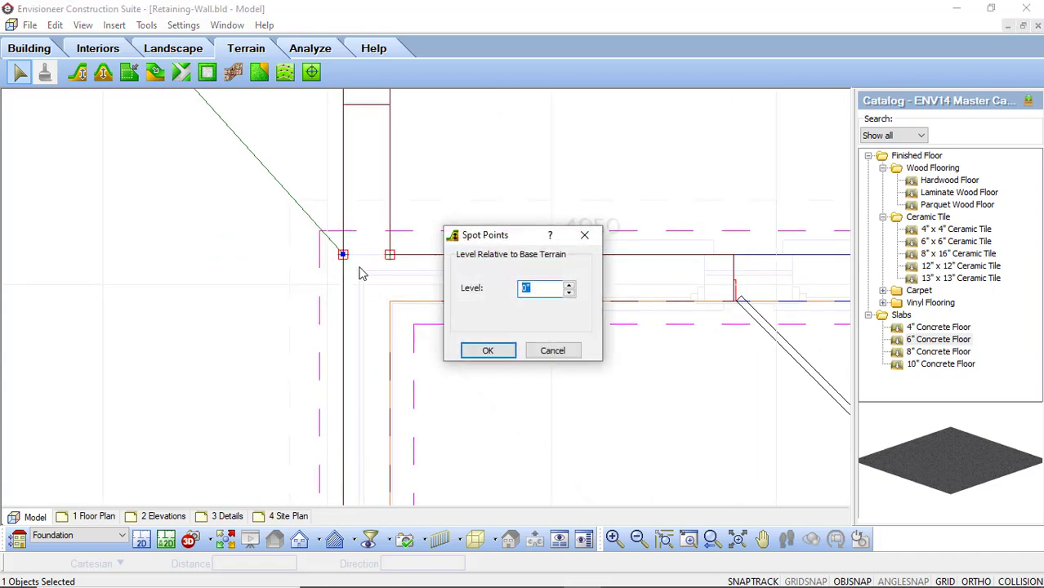
pyautogui.write("-4'")
pyautogui.click(465, 349)
pyautogui.scroll(-4, 375, 282)
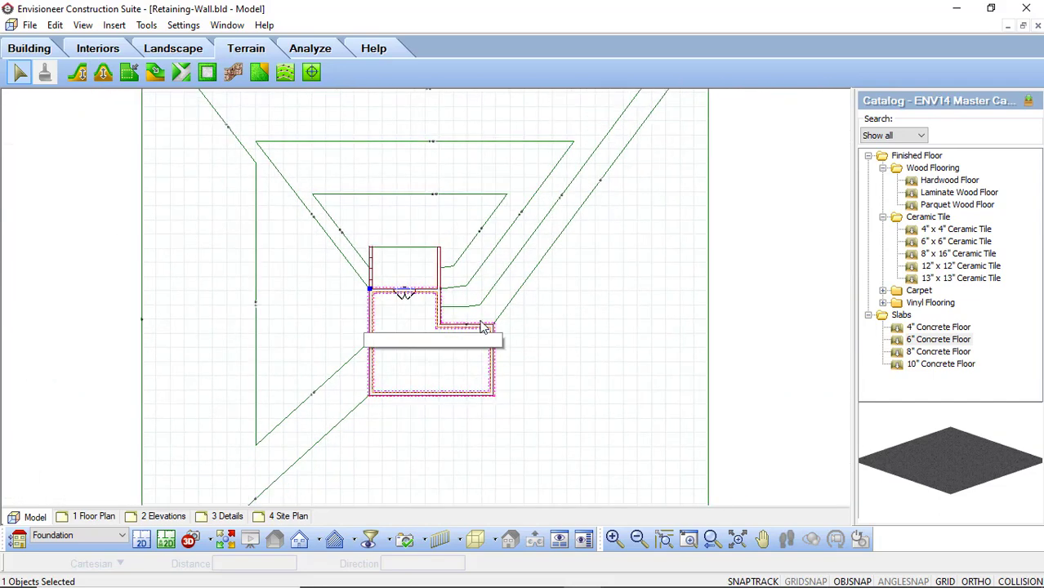
pyautogui.rightClick(539, 272)
# - Switch the 3D view to the Backyard camera from the bottom toolbar's camera list
pyautogui.press('Escape')
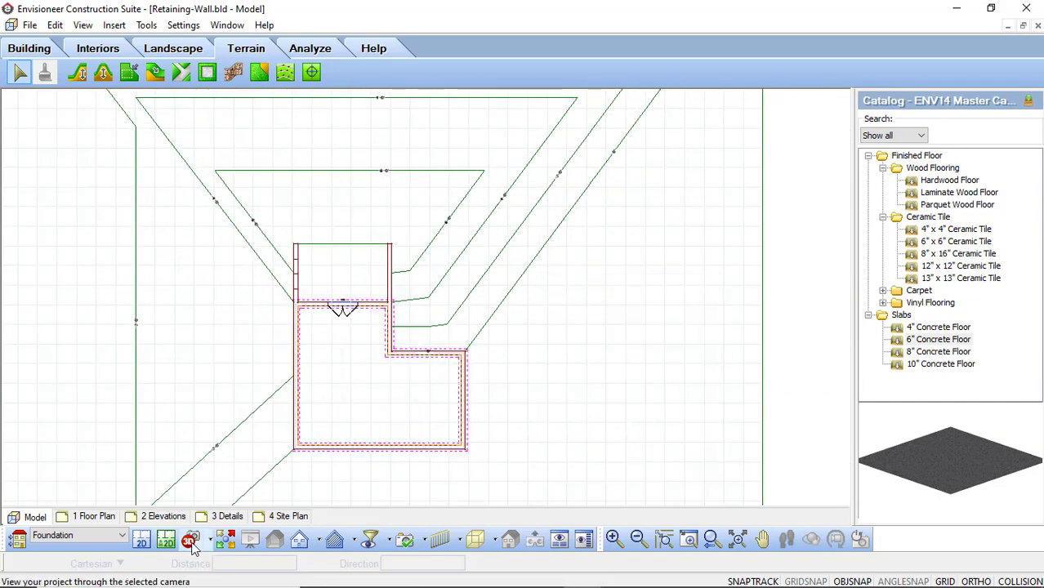
pyautogui.click(210, 540)
pyautogui.click(227, 516)
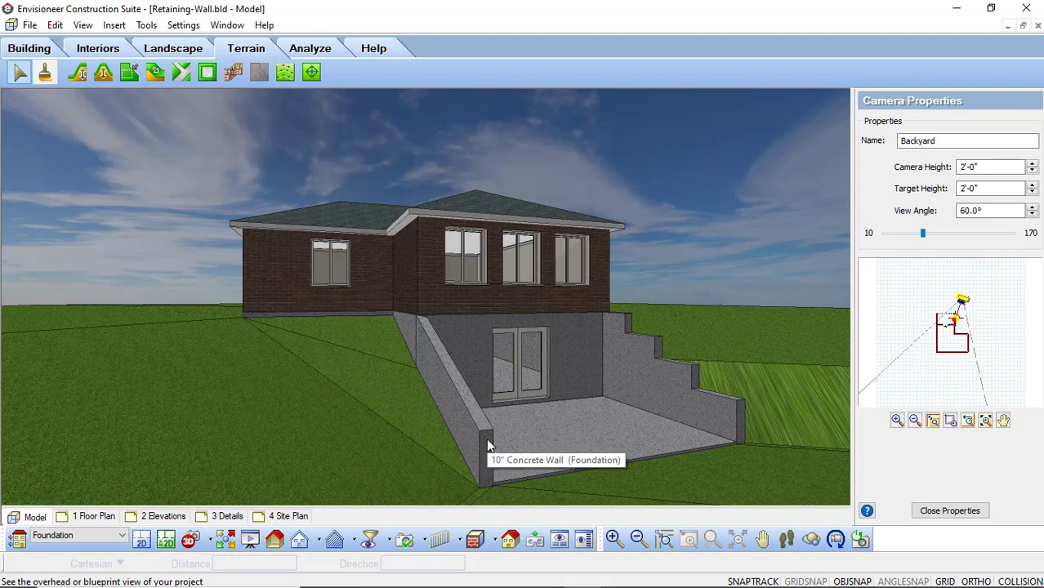
# - In Document Settings > Terrain, raise TIN Smoothing midway from Coarse toward Fine and apply
pyautogui.click(181, 25)
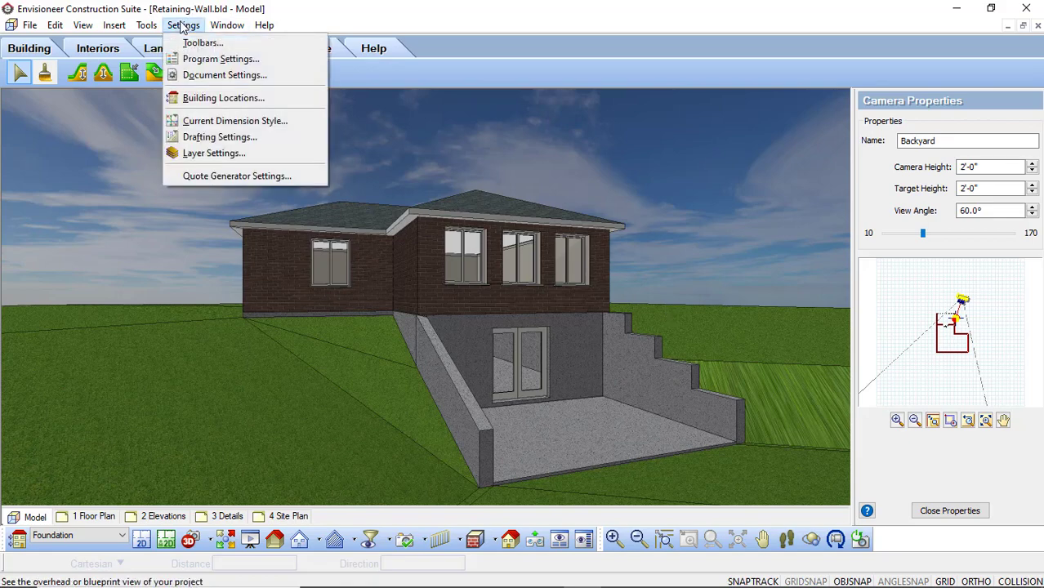
pyautogui.click(200, 74)
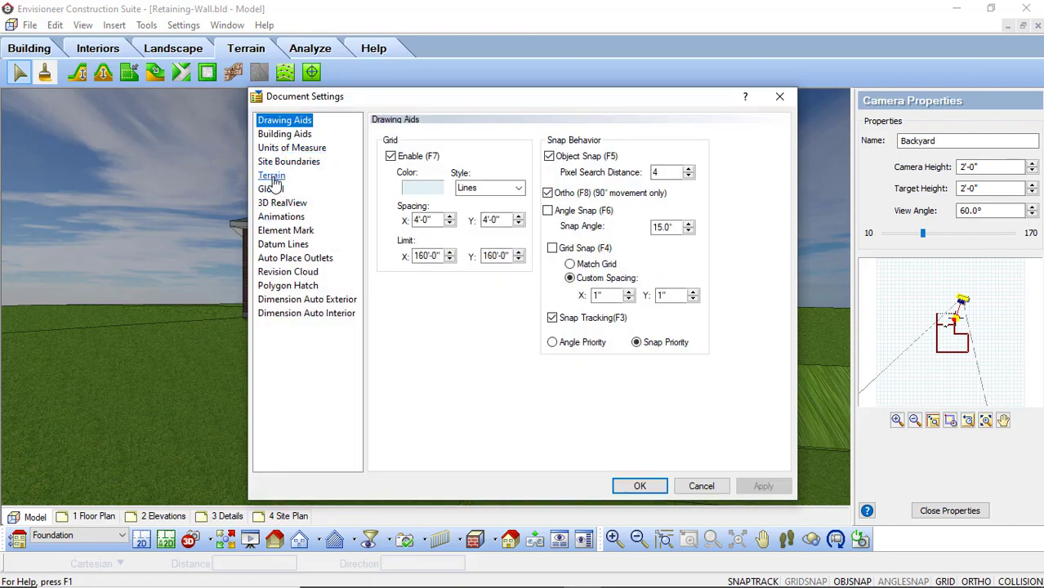
pyautogui.click(272, 176)
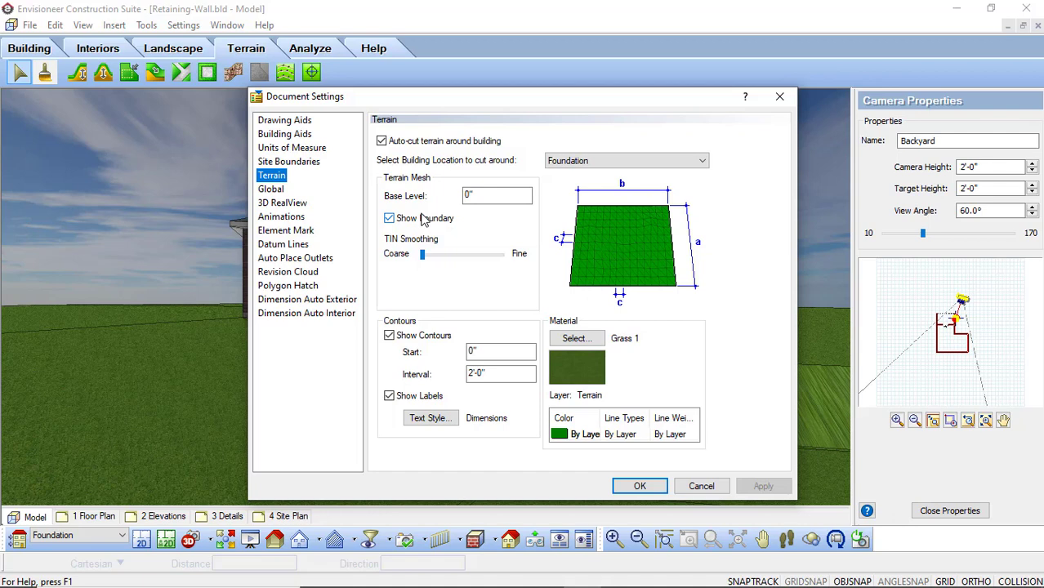
pyautogui.moveTo(423, 255); pyautogui.dragTo(454, 258)
pyautogui.click(749, 489)
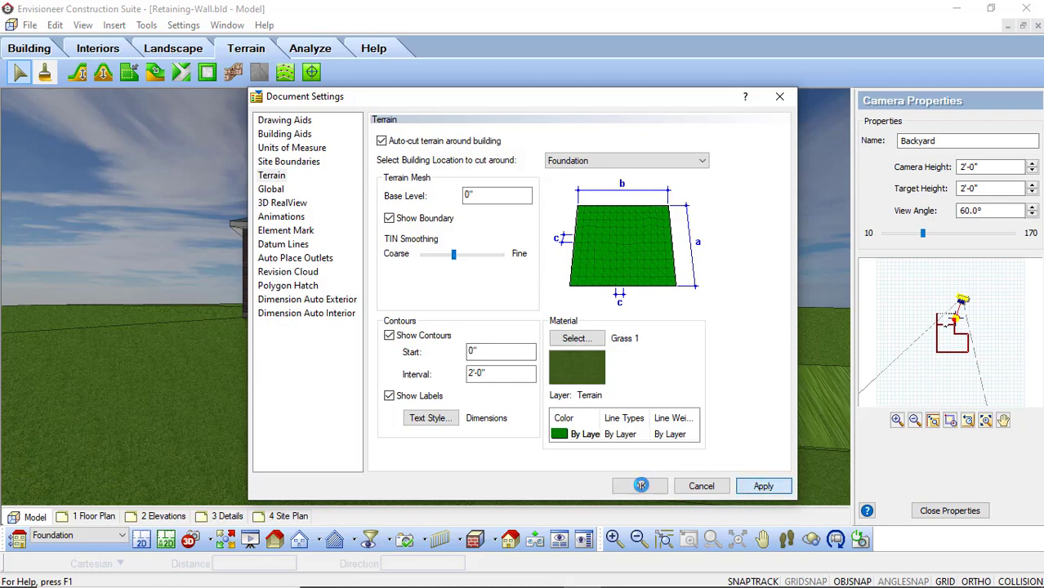
# - Close Document Settings with OK to show the smoother terrain in the Backyard view
pyautogui.click(640, 486)
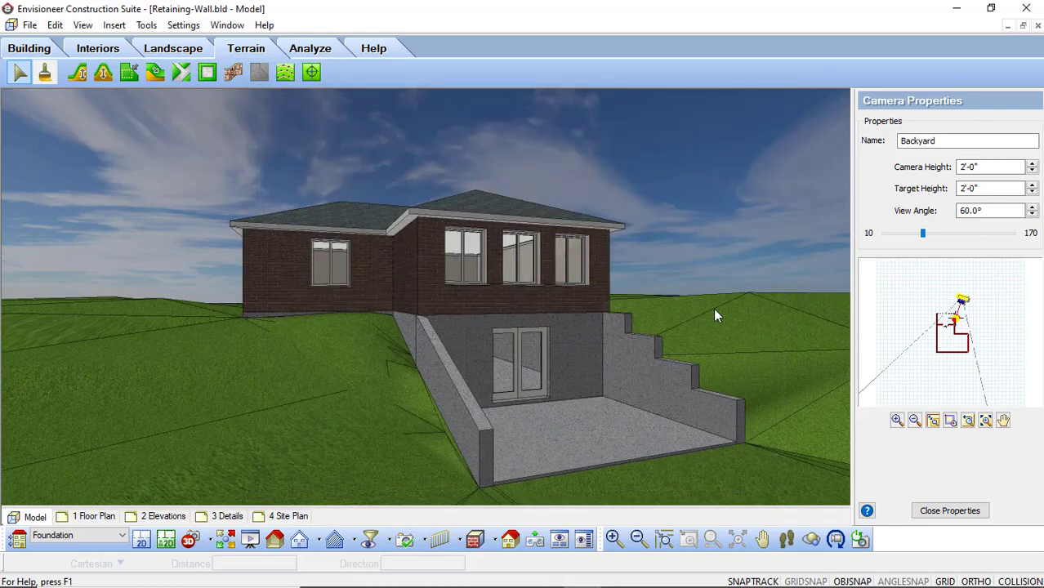